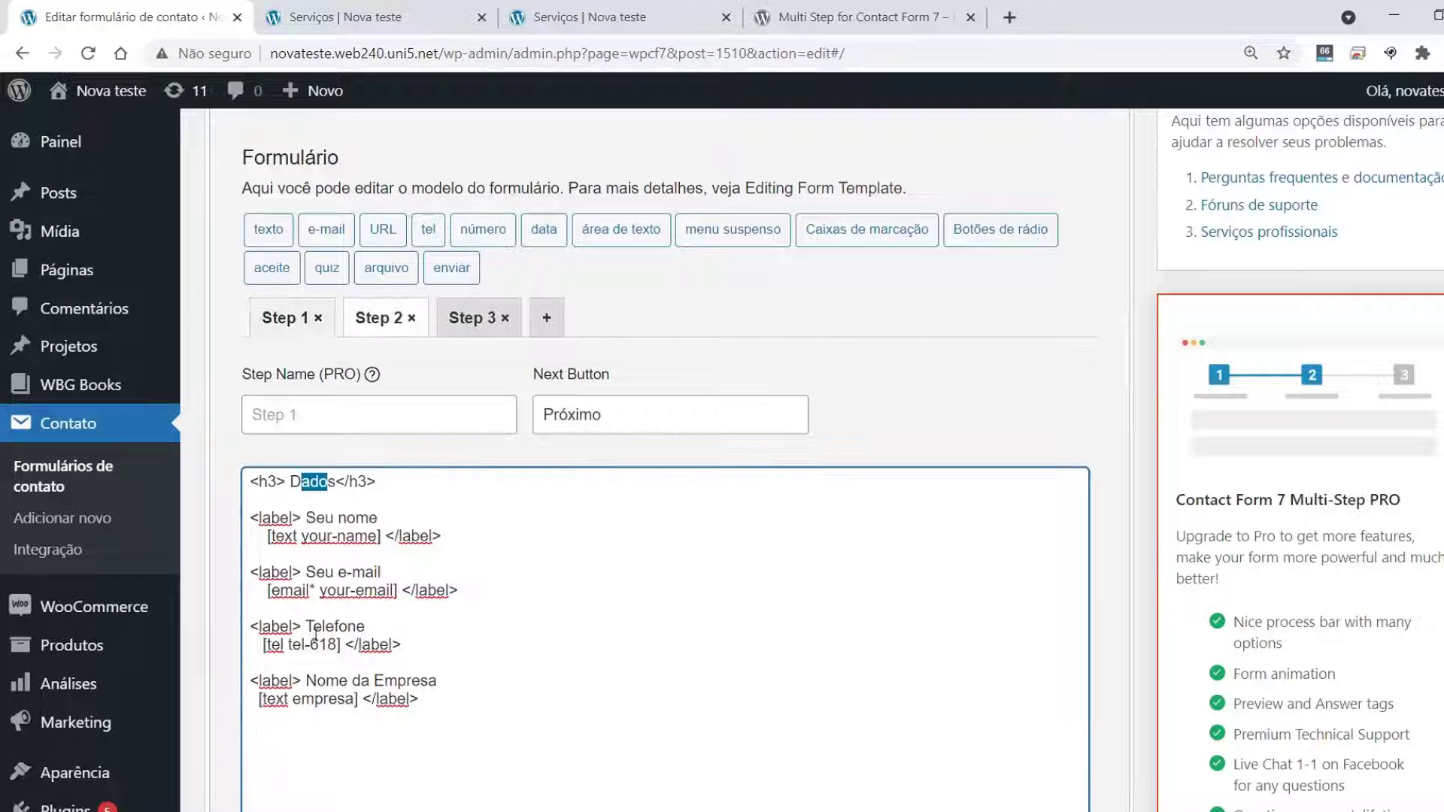
# Review the contents of Step 2 and Step 3 in the serviço contact form, and save the form
pyautogui.click(380, 318)
pyautogui.scroll(-1, 376, 376)
pyautogui.moveTo(249, 530); pyautogui.dragTo(741, 617)
pyautogui.click(480, 215)
pyautogui.scroll(5, 324, 383)
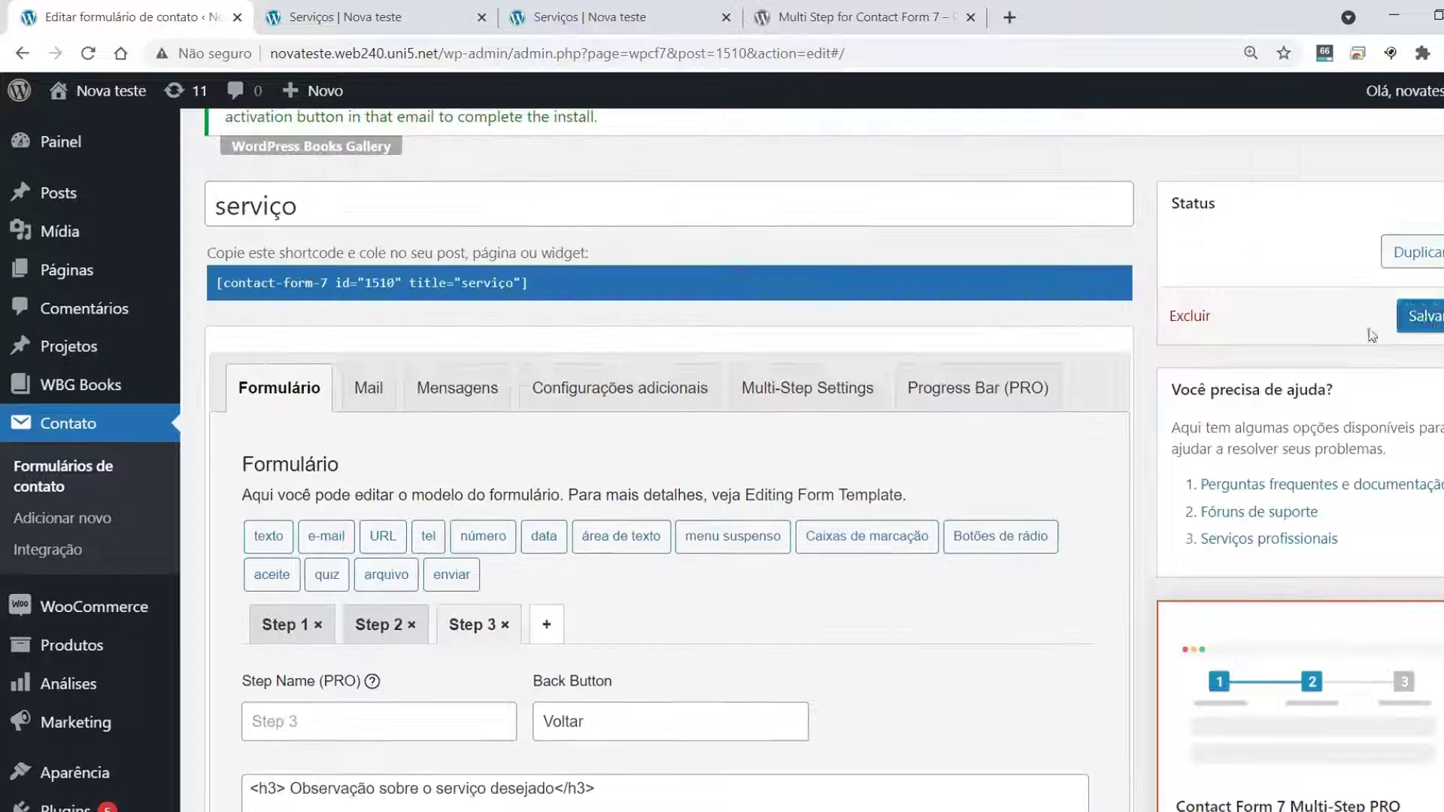
pyautogui.click(1420, 314)
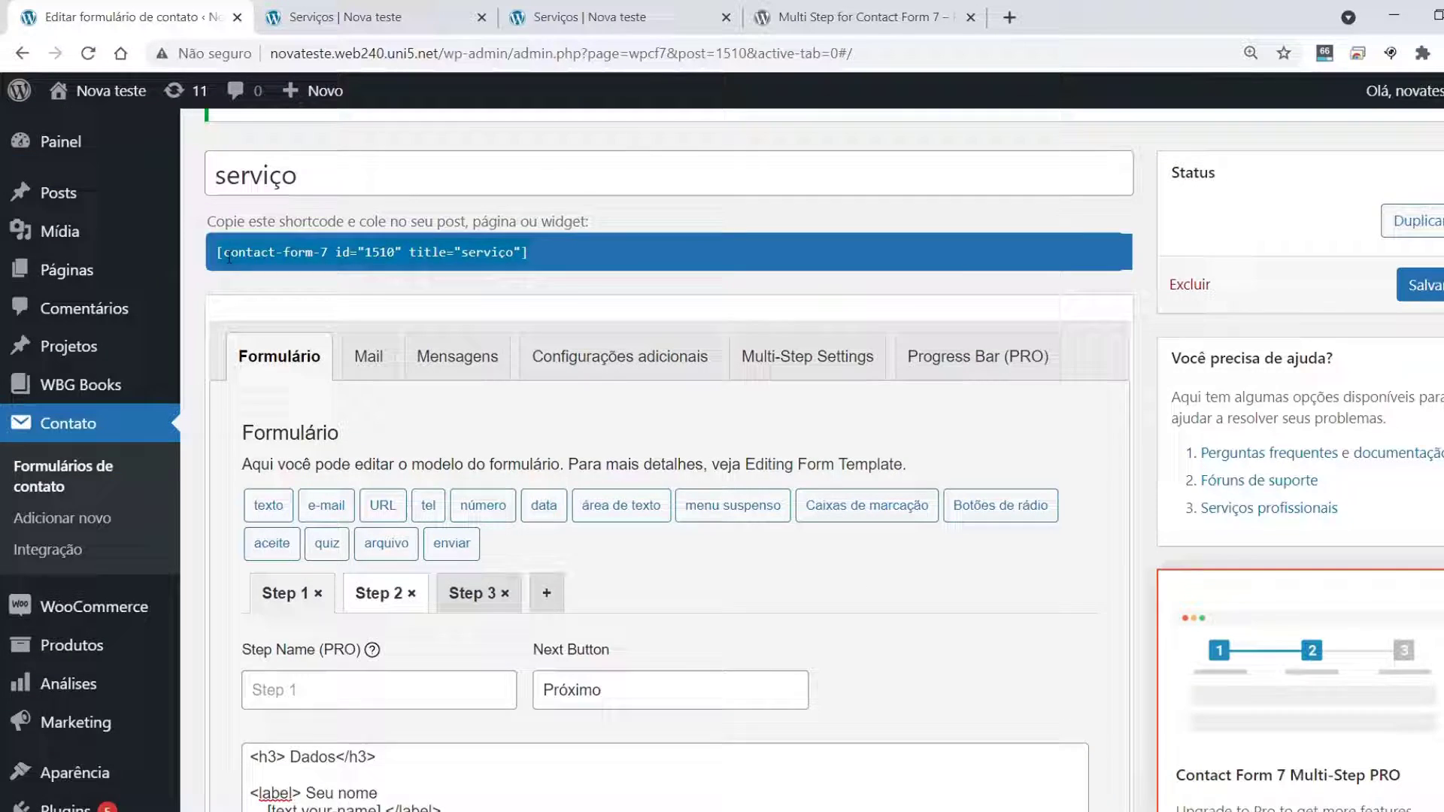
# Insert the shortcode [contact-form-7 id="1510" title="serviço"] into the Serviços page
pyautogui.click(346, 17)
pyautogui.click(760, 457)
pyautogui.click(1096, 438)
pyautogui.write('[contact-form-7 id="1510" title="serviço"]')
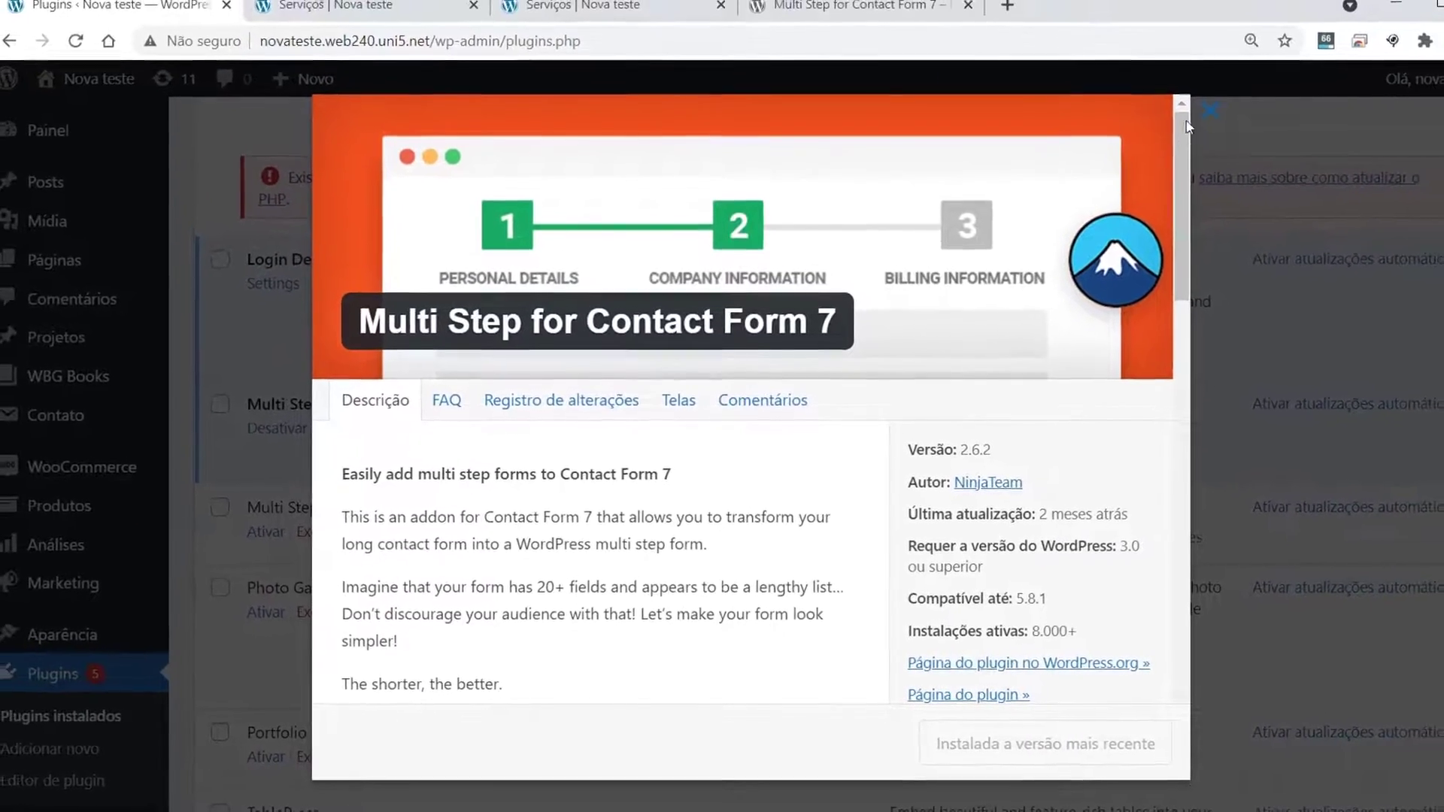
# Close the Multi Step for Contact Form 7 plugin details and open the serviço contact form for editing
pyautogui.click(1204, 125)
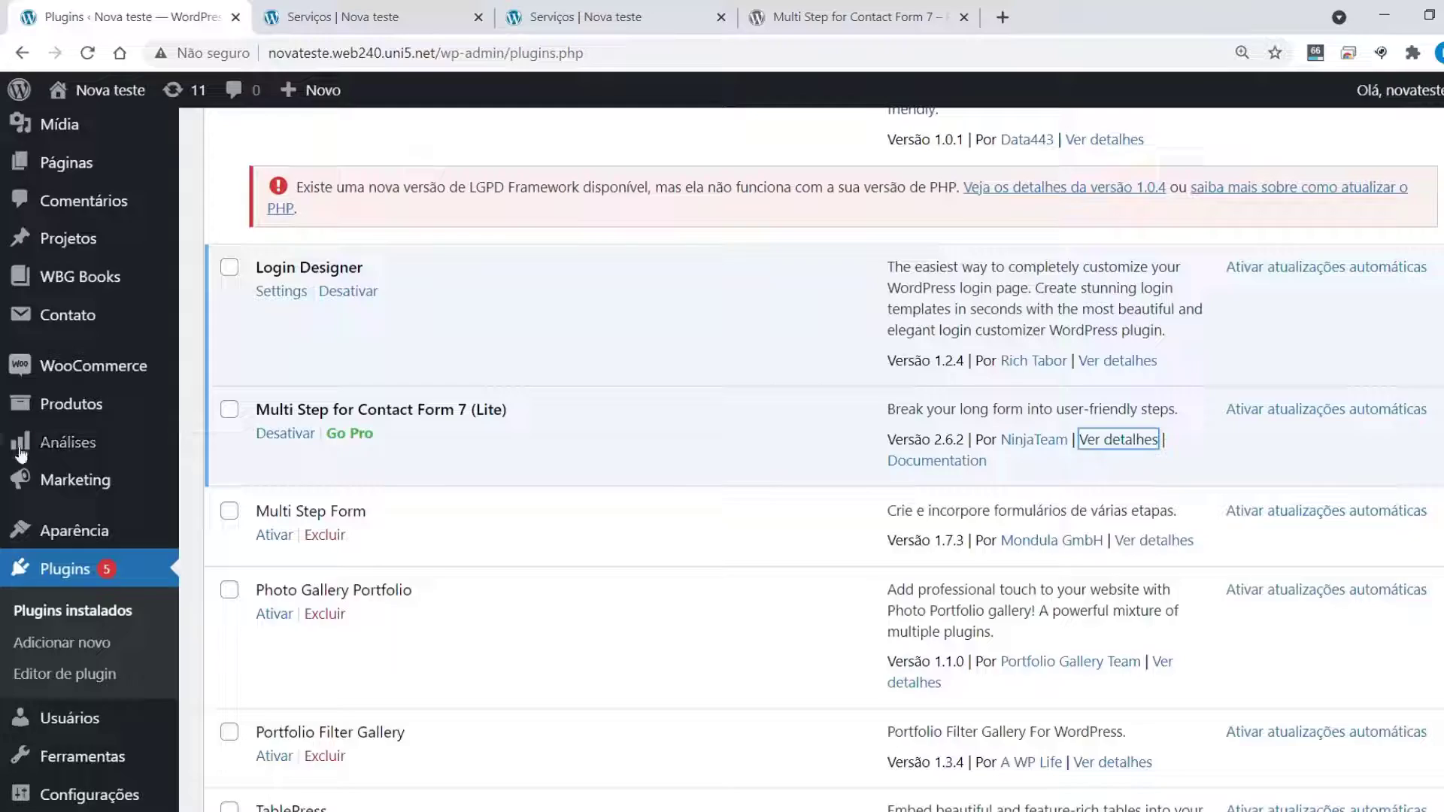
pyautogui.scroll(1, 30, 444)
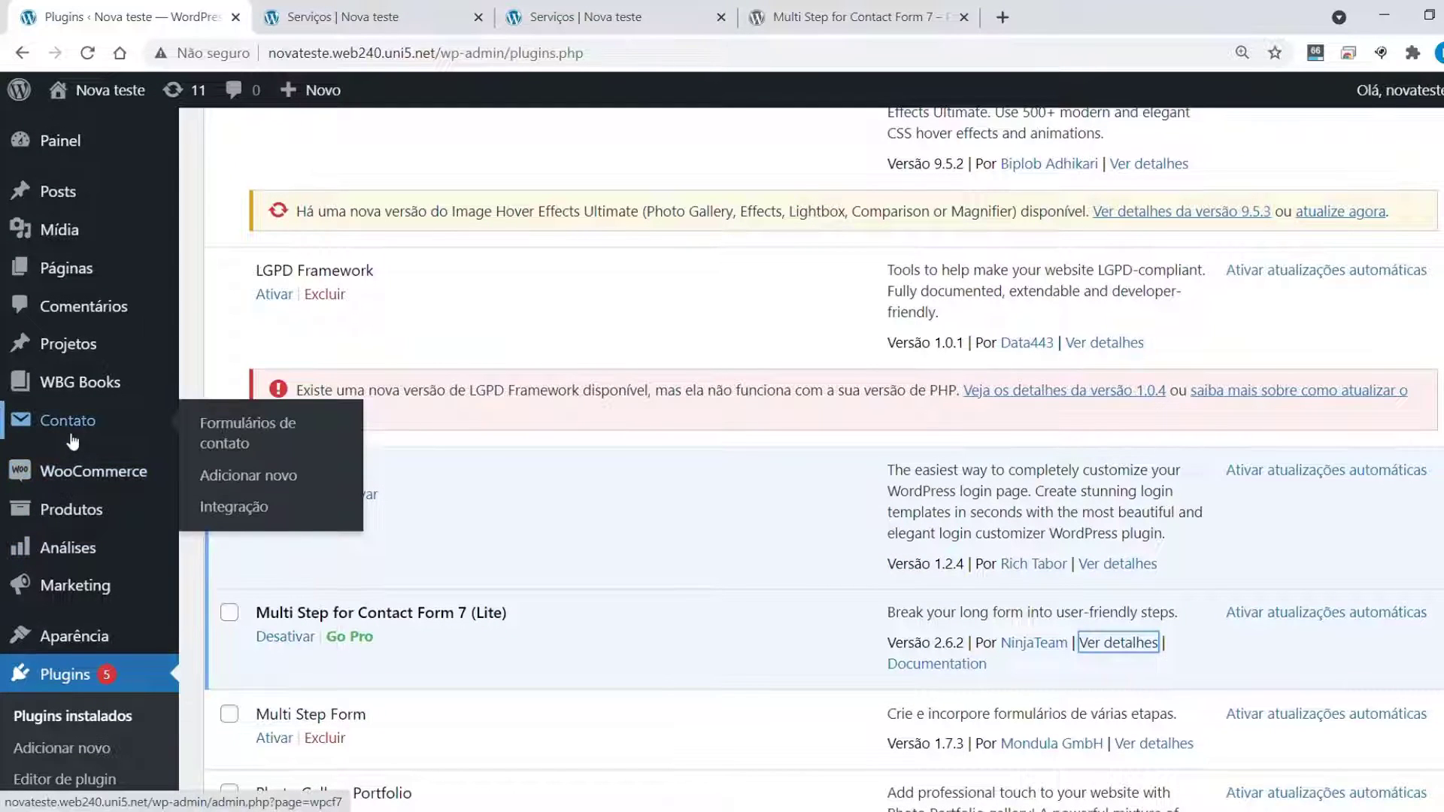
pyautogui.click(72, 440)
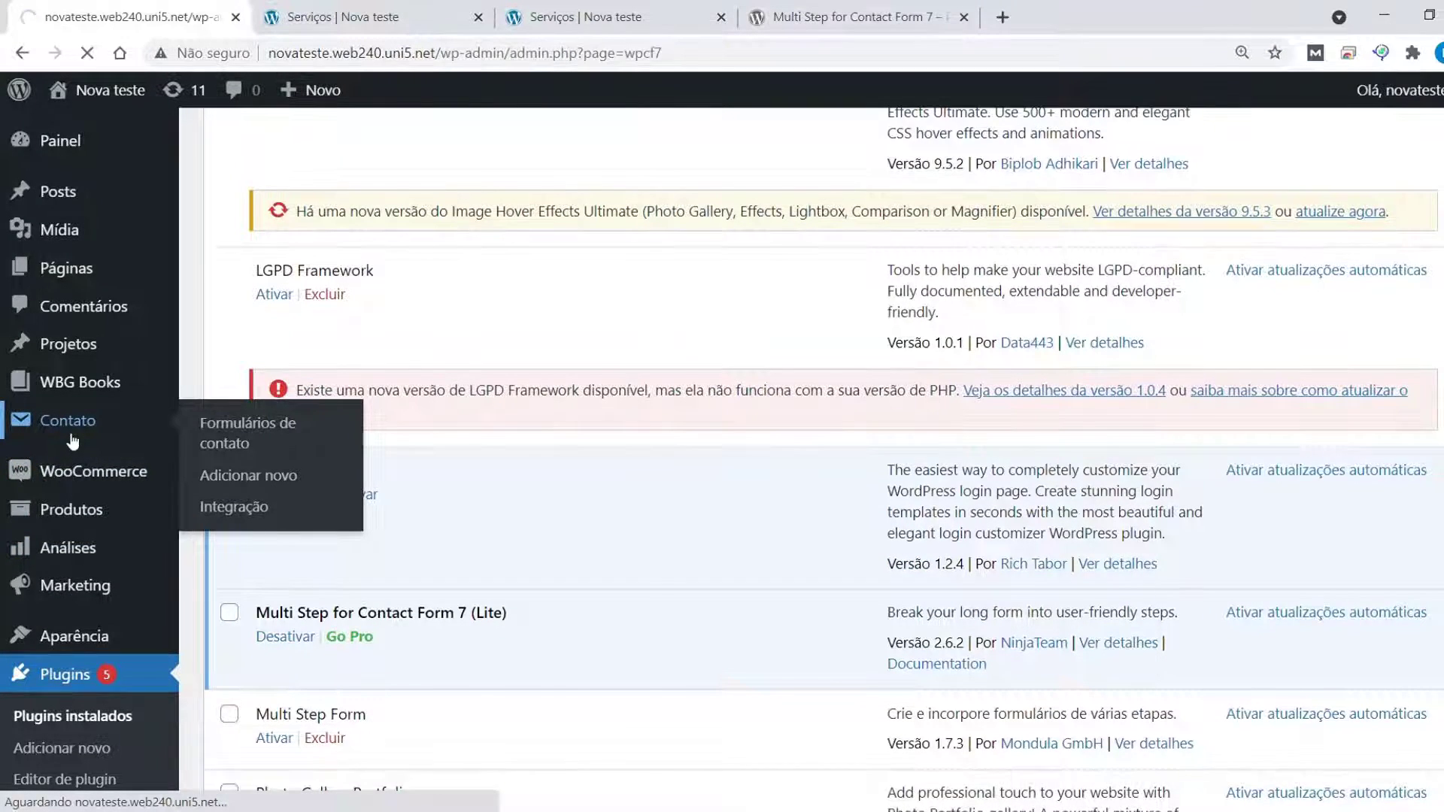
pyautogui.scroll(-4, 432, 476)
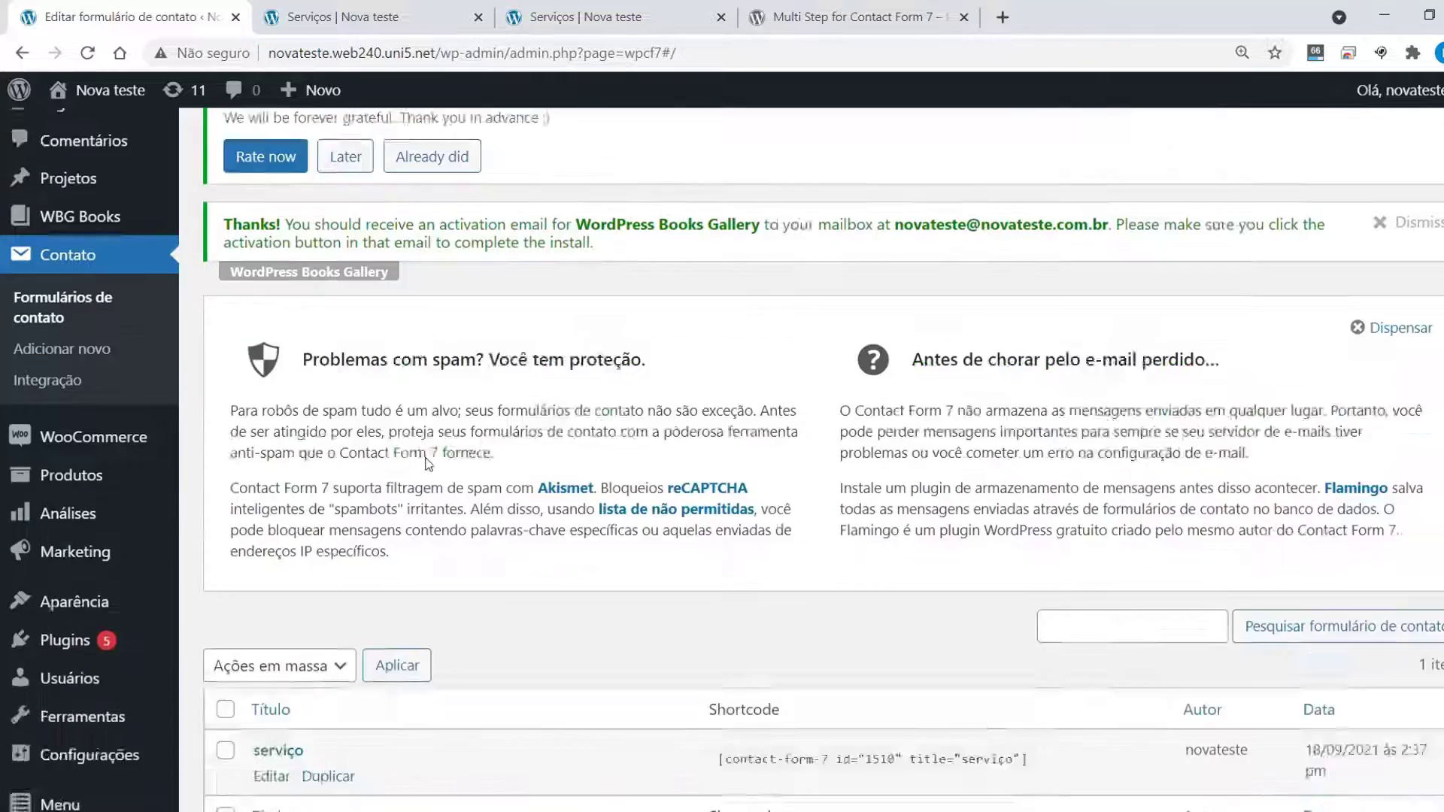
pyautogui.click(272, 628)
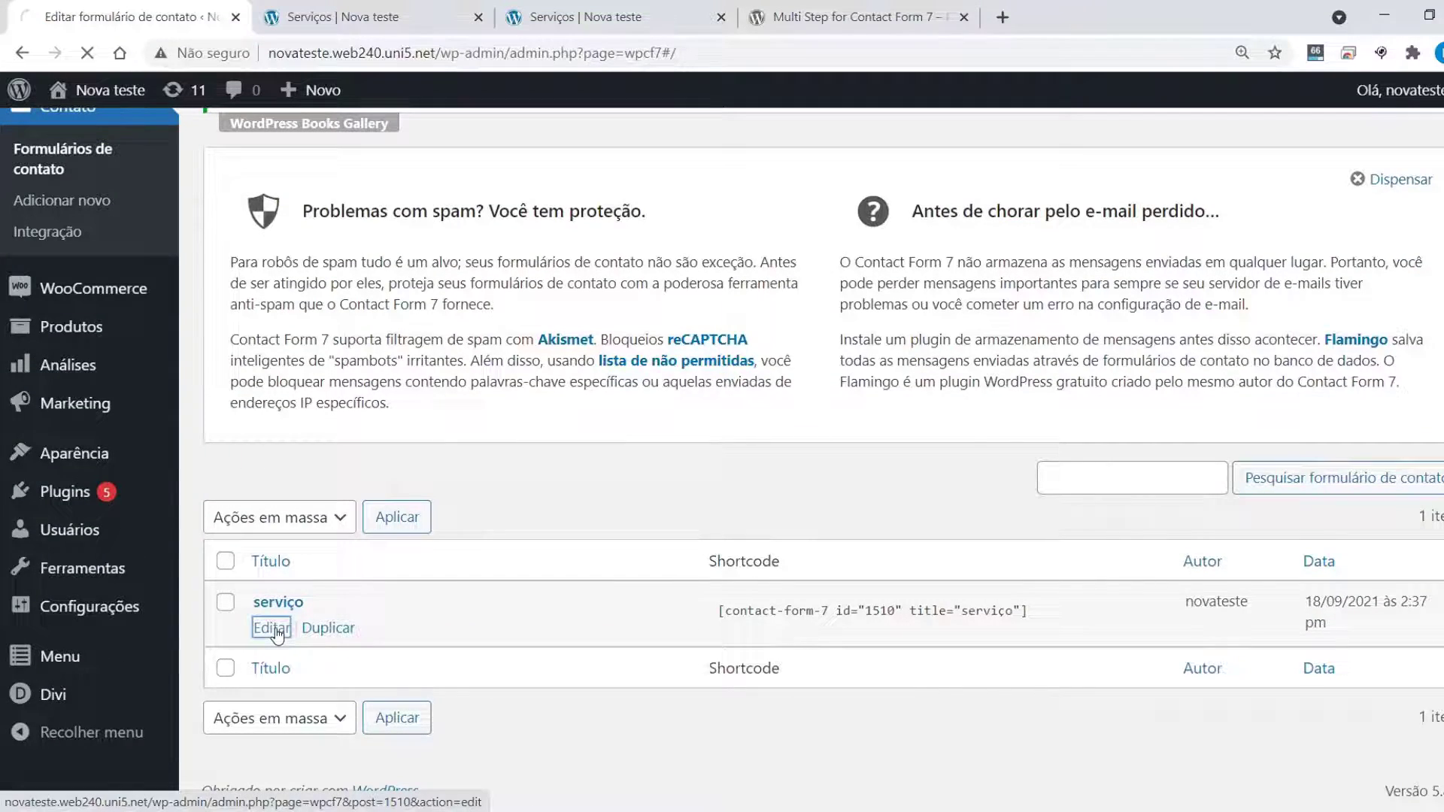
# Review the single-step form template and add two more steps, Step 2 and Step 3
pyautogui.scroll(-10, 277, 635)
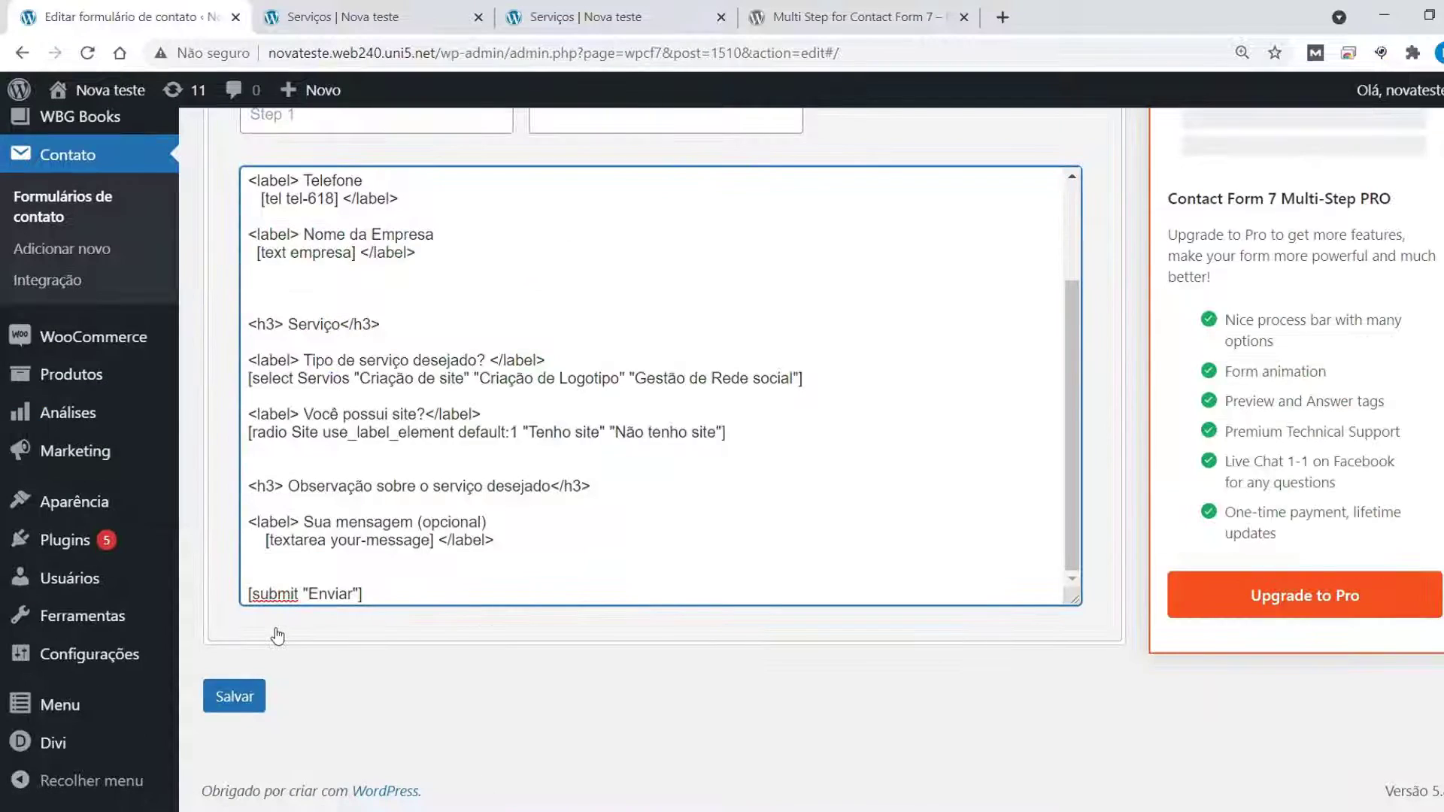
pyautogui.scroll(3, 379, 530)
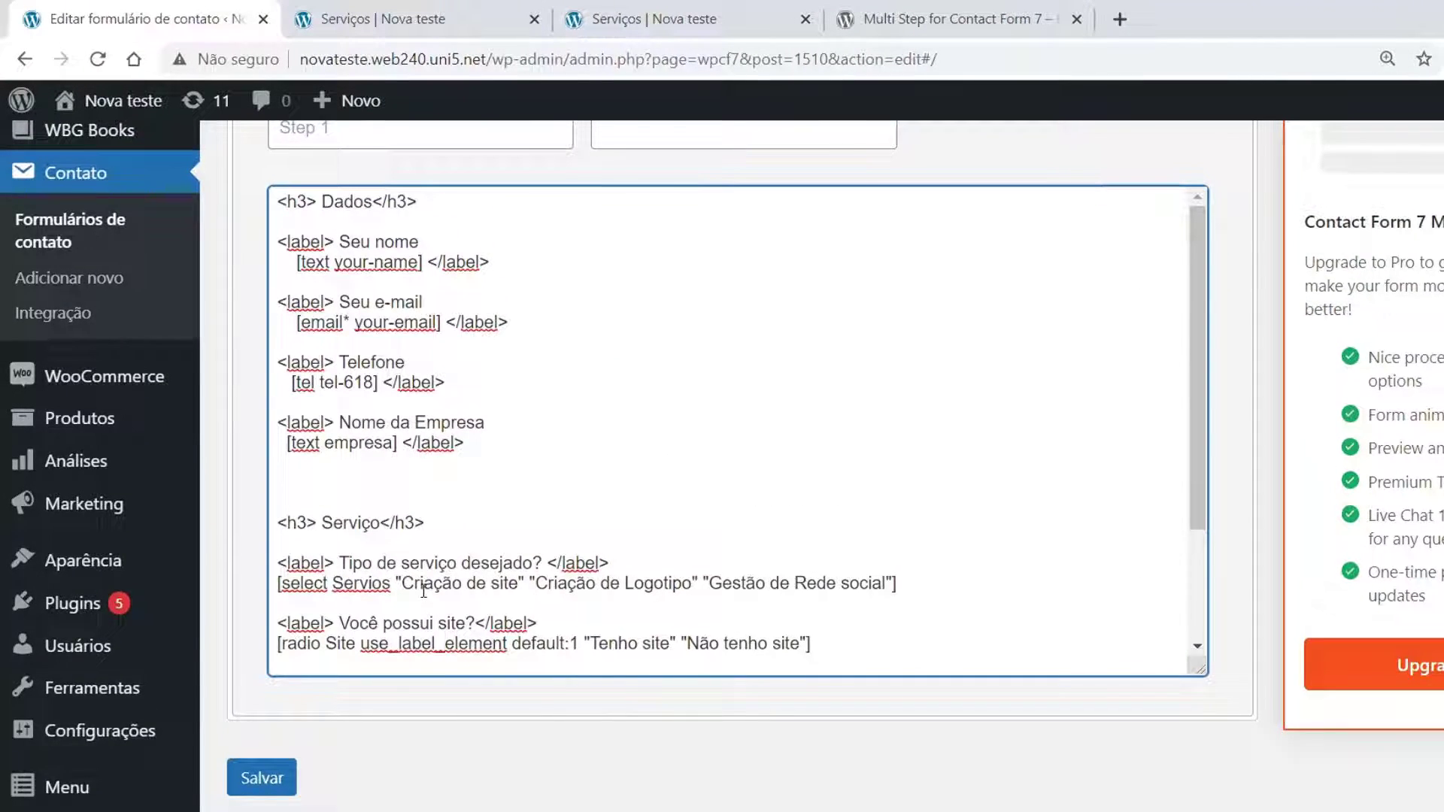
pyautogui.scroll(4, 423, 591)
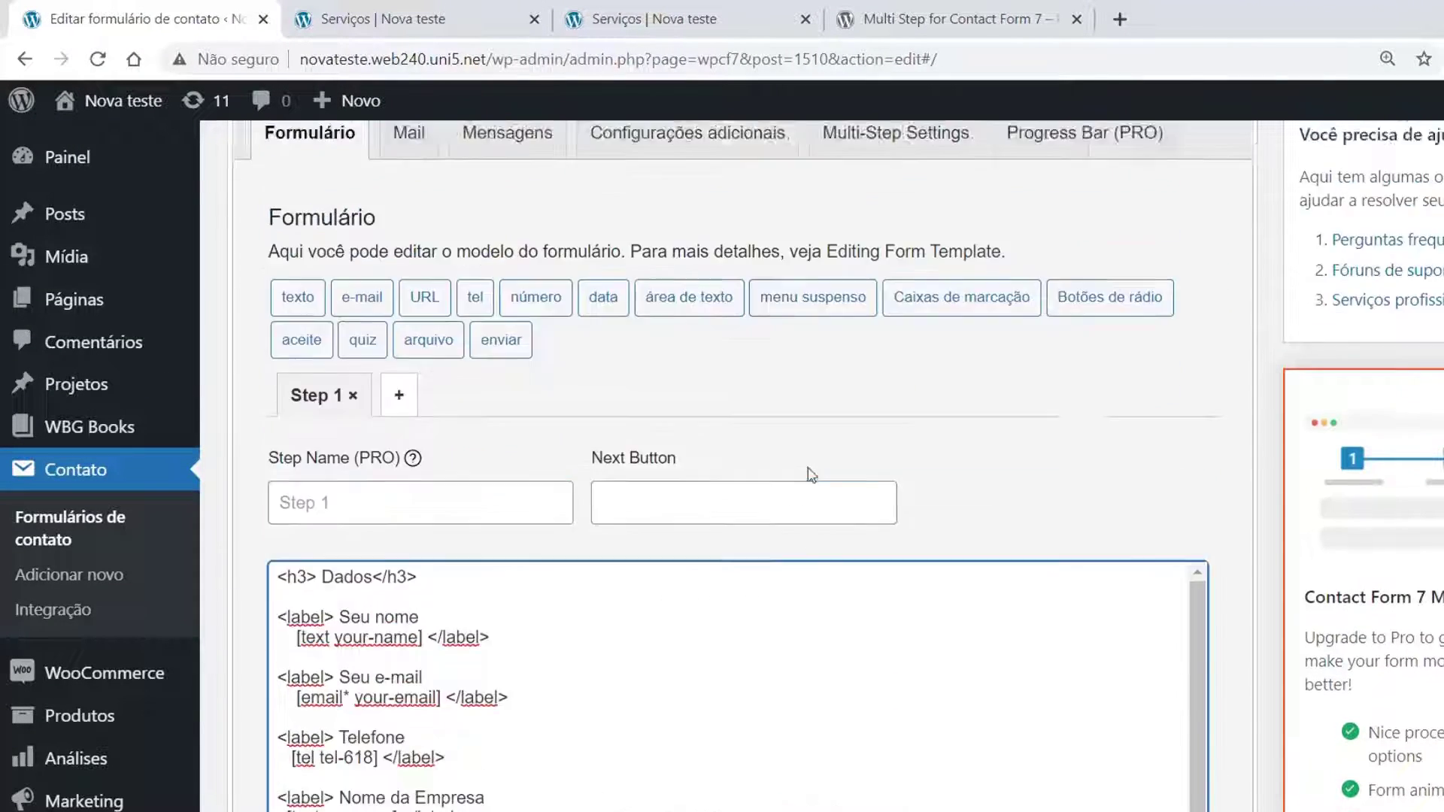
pyautogui.scroll(3, 811, 474)
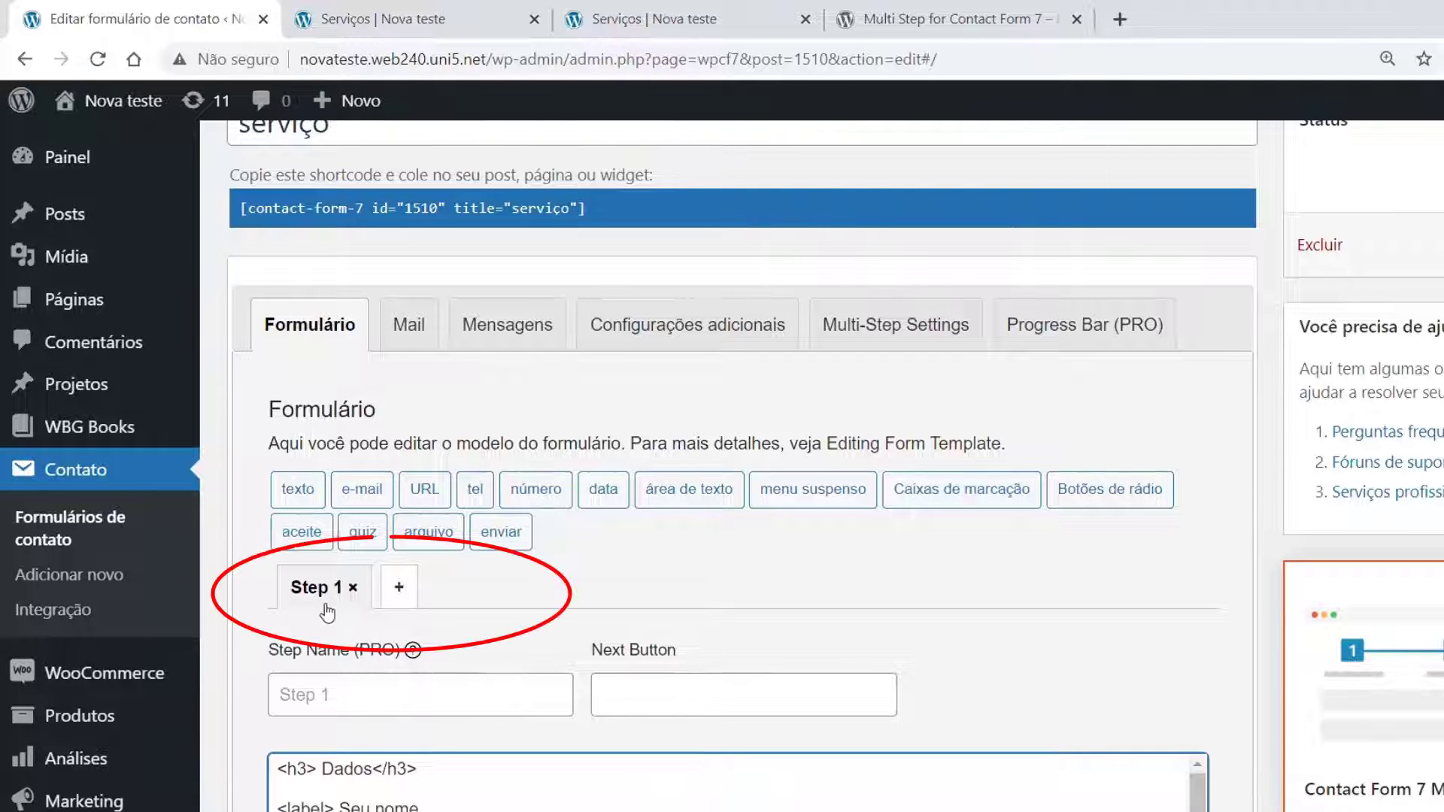
pyautogui.click(401, 594)
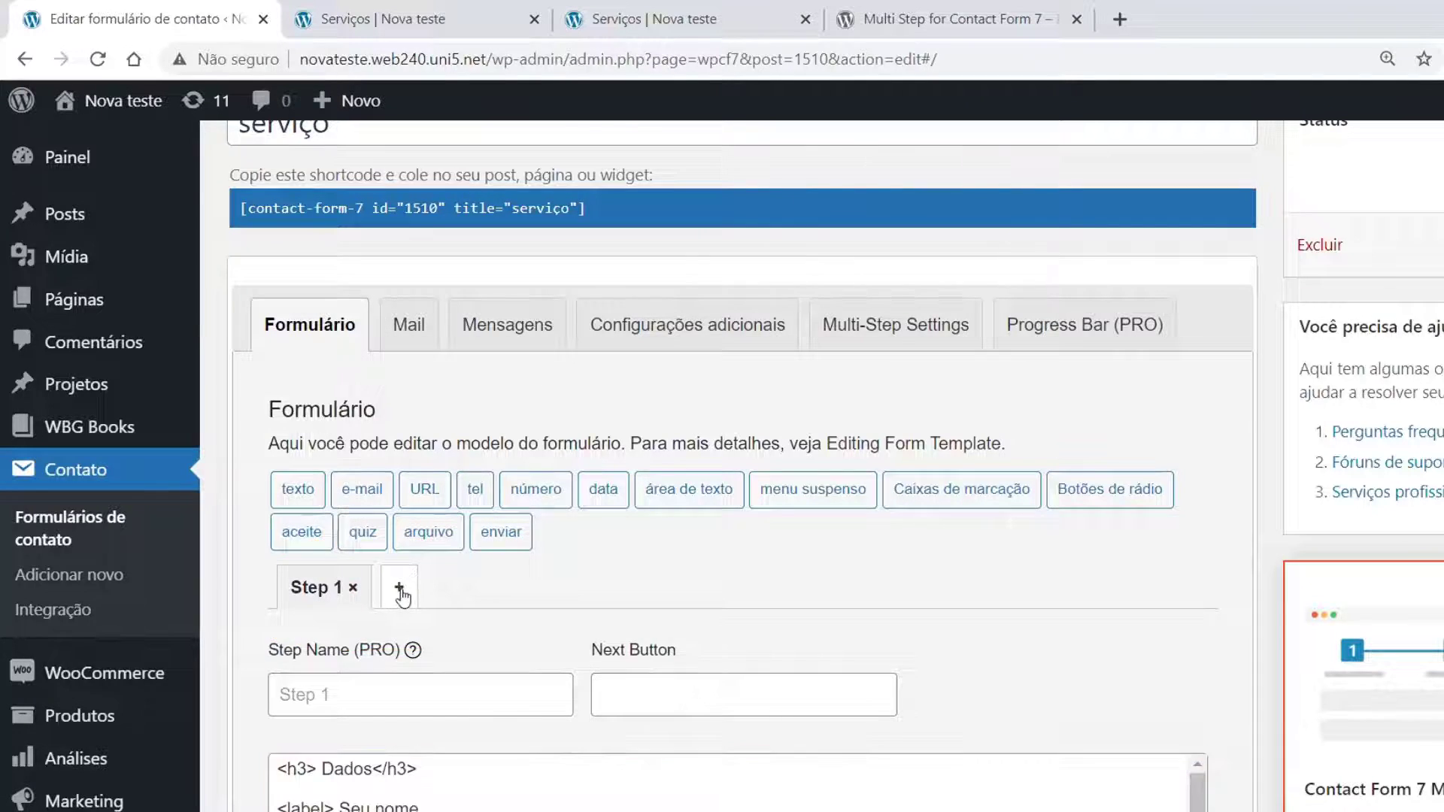
pyautogui.click(401, 594)
pyautogui.scroll(-6, 393, 671)
pyautogui.scroll(6, 394, 671)
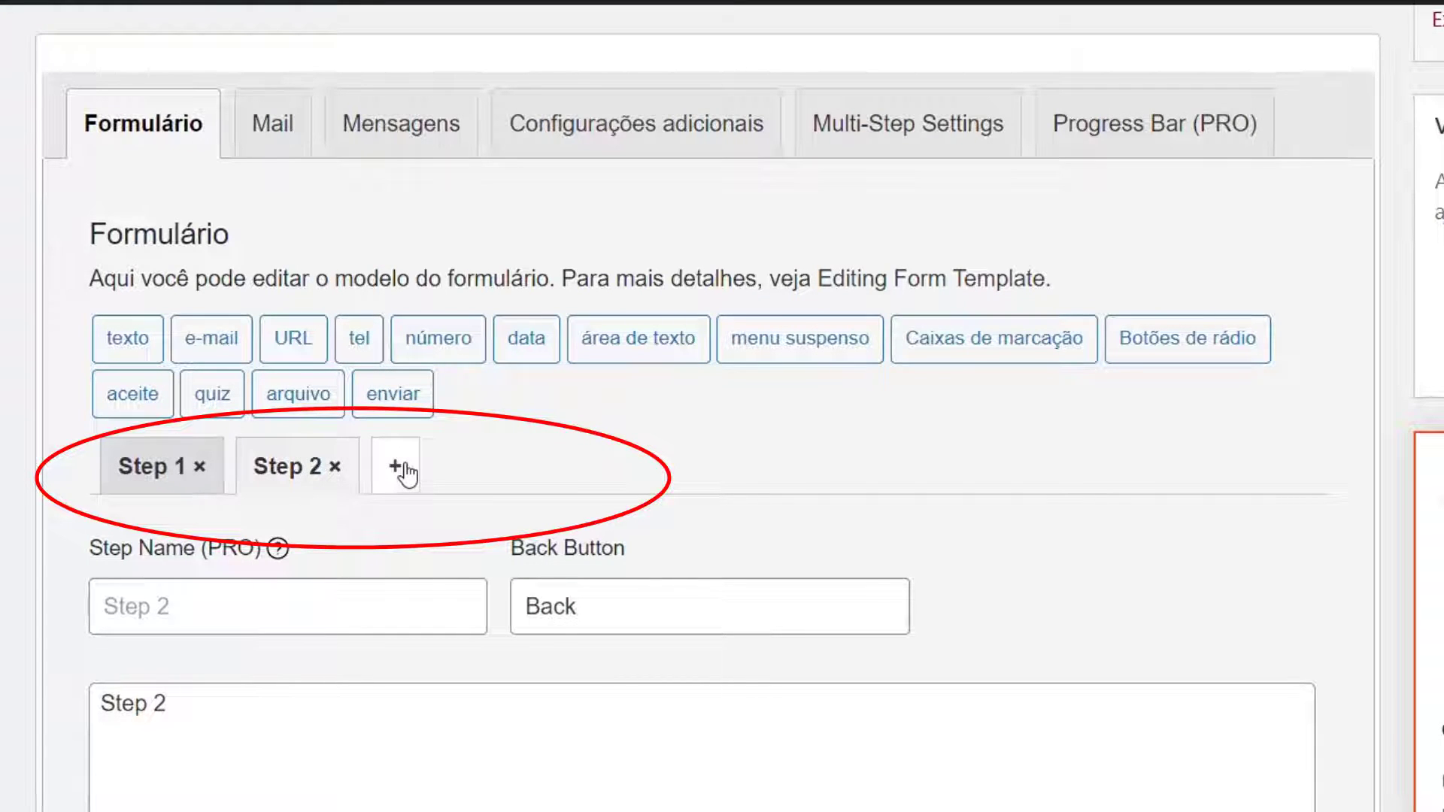
pyautogui.click(398, 468)
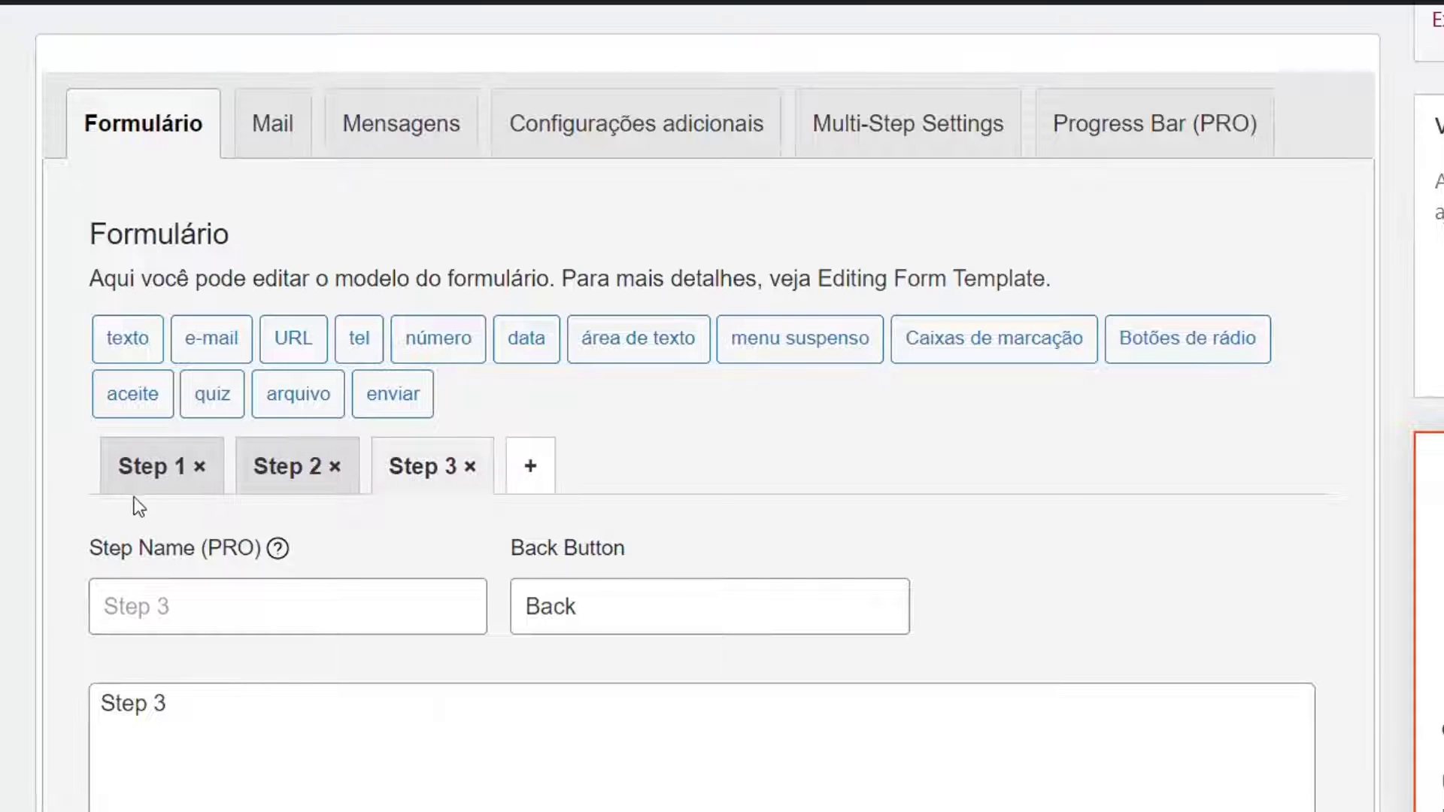
# Set the next button label of Step 1 to "Próximo"
pyautogui.click(154, 489)
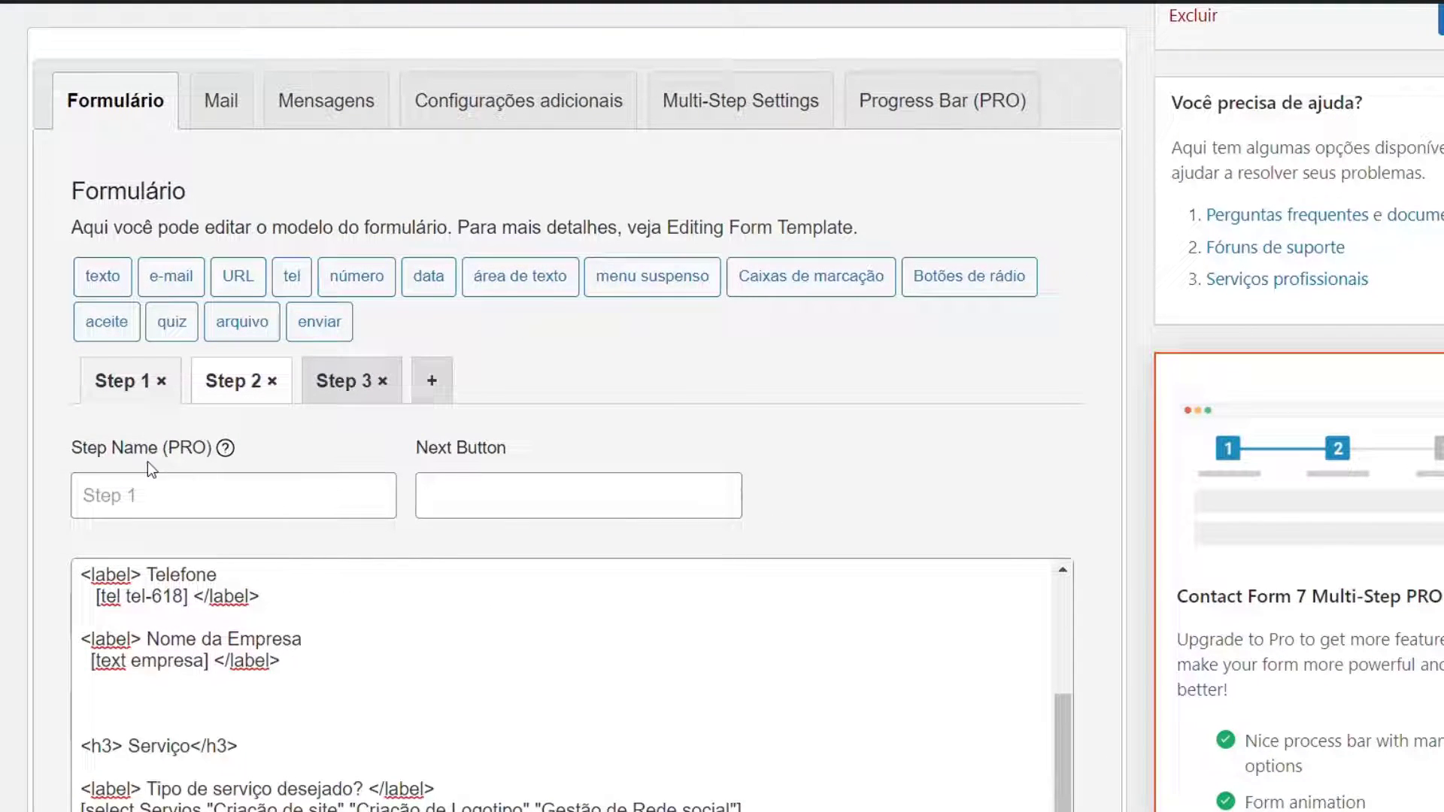
pyautogui.click(476, 497)
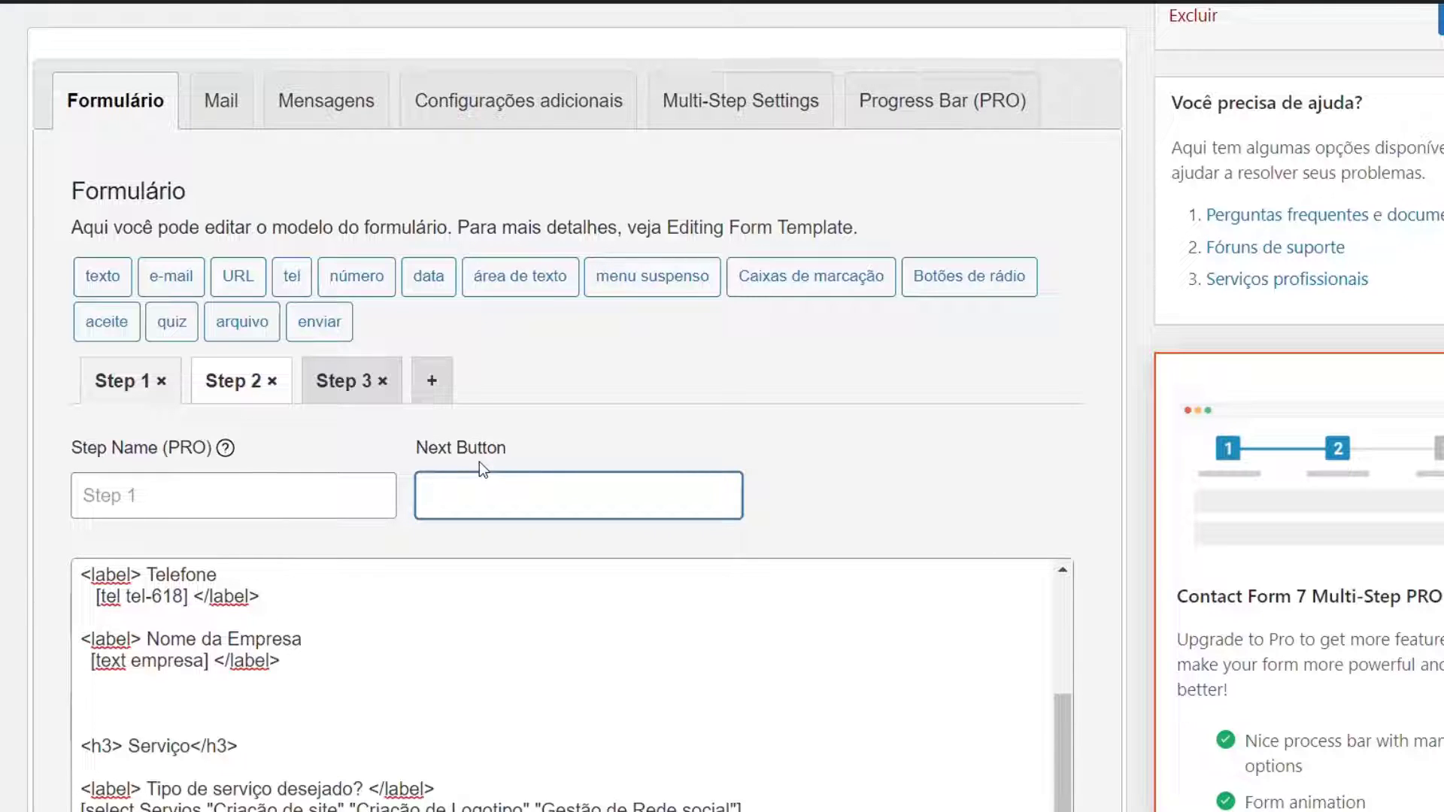
pyautogui.write('Próximo')
pyautogui.scroll(2, 175, 678)
pyautogui.scroll(-2, 1117, 553)
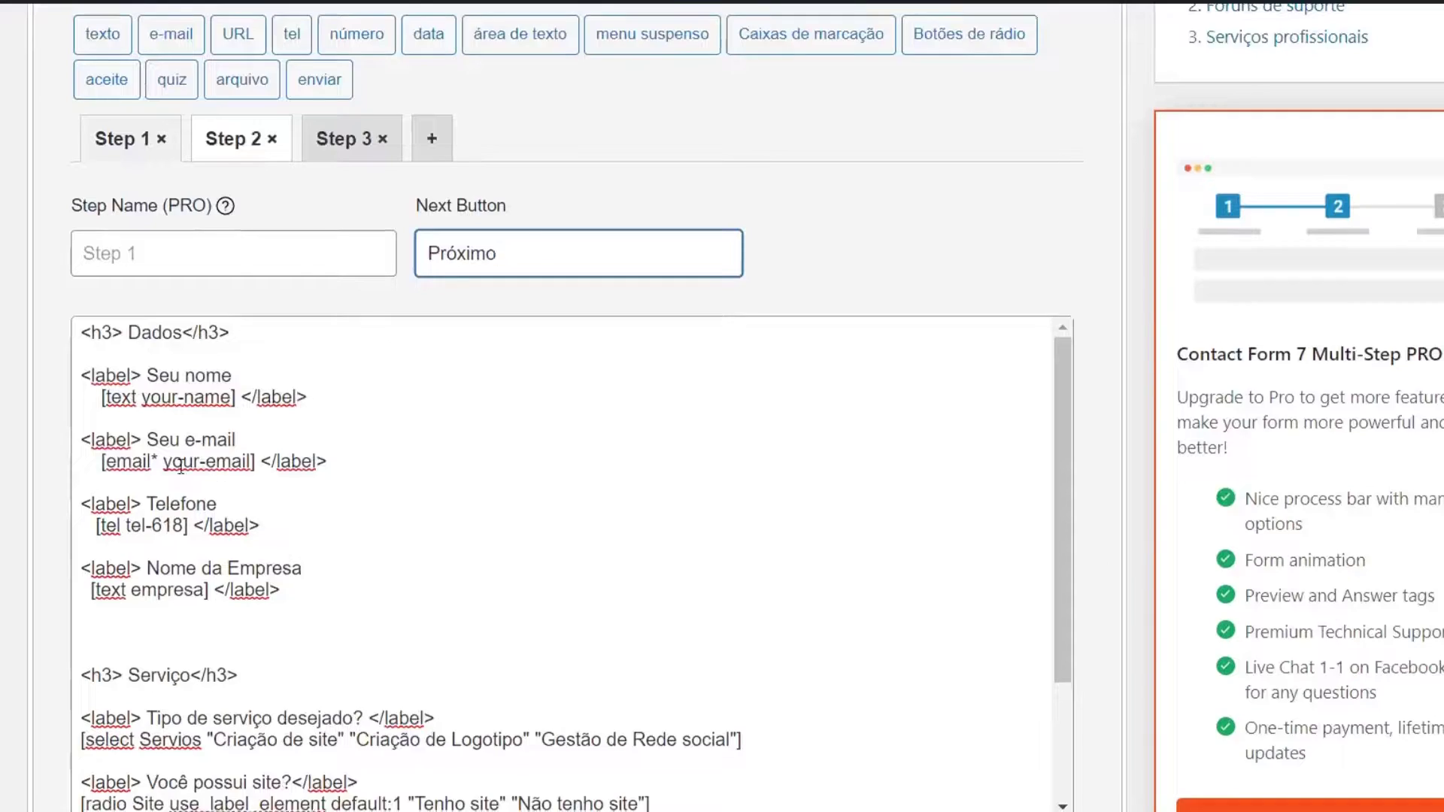
pyautogui.scroll(1, 131, 553)
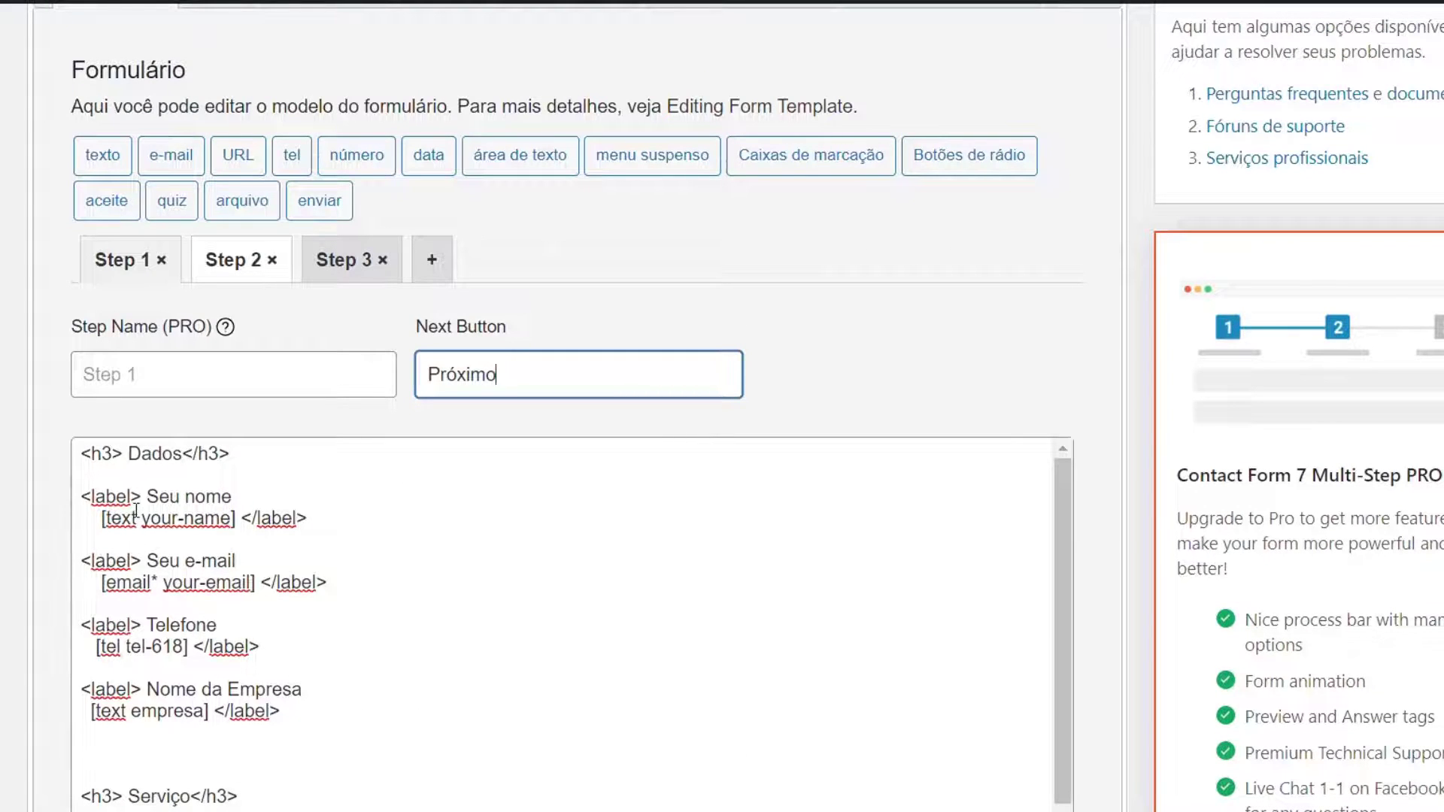
# Cut everything from the Serviço heading through the submit tag out of Step 1, keeping only the Dados section
pyautogui.moveTo(302, 699); pyautogui.dragTo(78, 442)
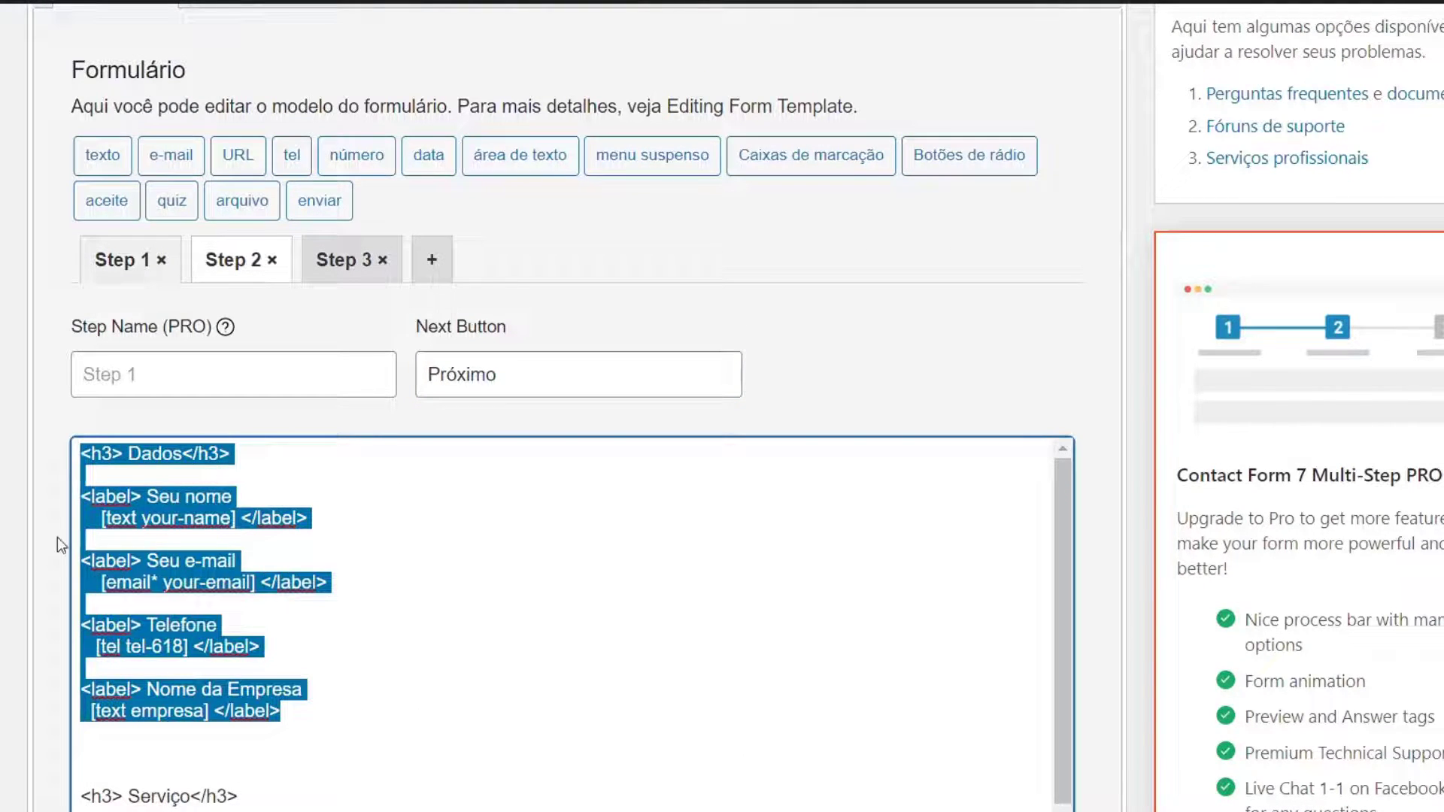
pyautogui.scroll(-2, 57, 537)
pyautogui.moveTo(106, 517); pyautogui.dragTo(255, 587)
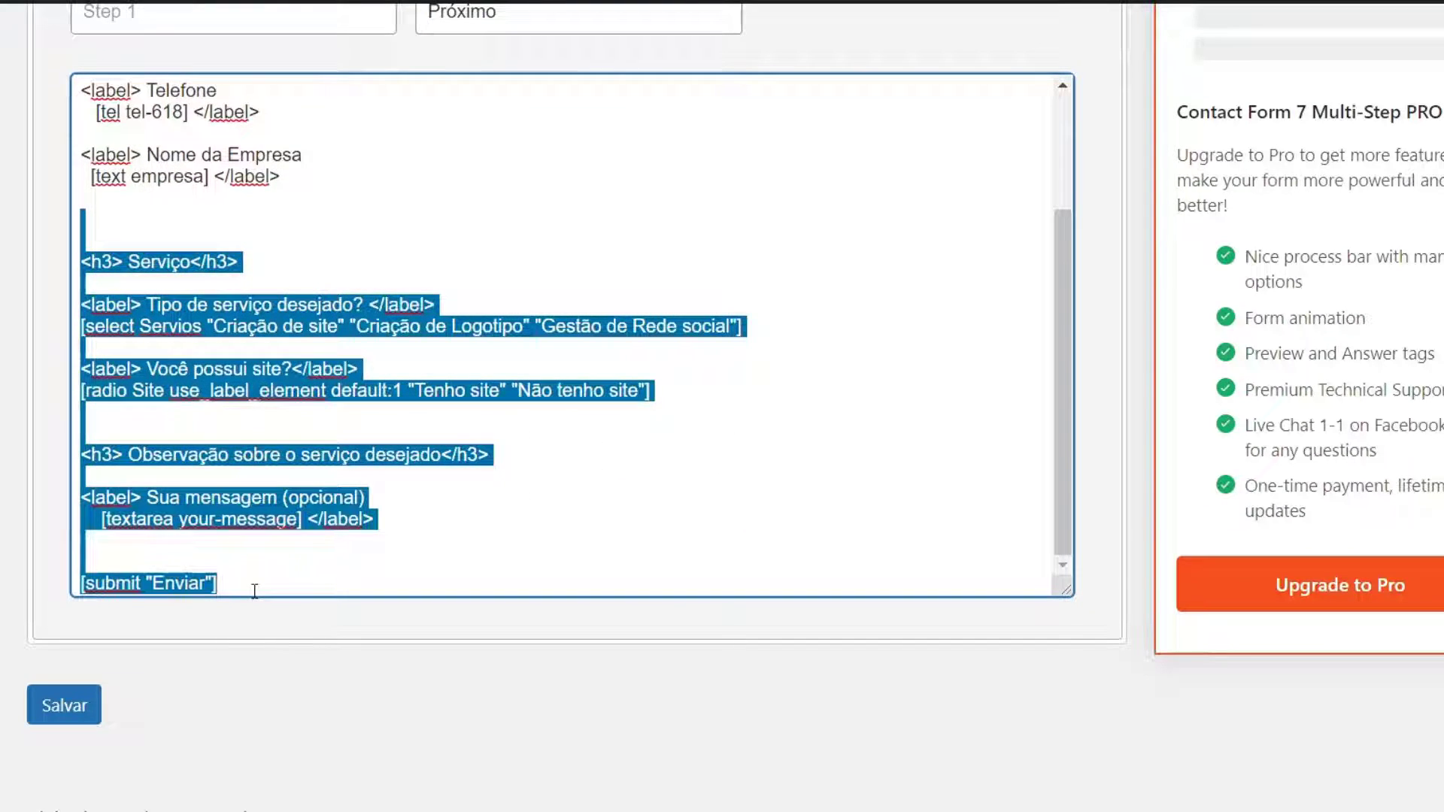
pyautogui.hotkey('ctrl', 'x')
pyautogui.scroll(3, 233, 579)
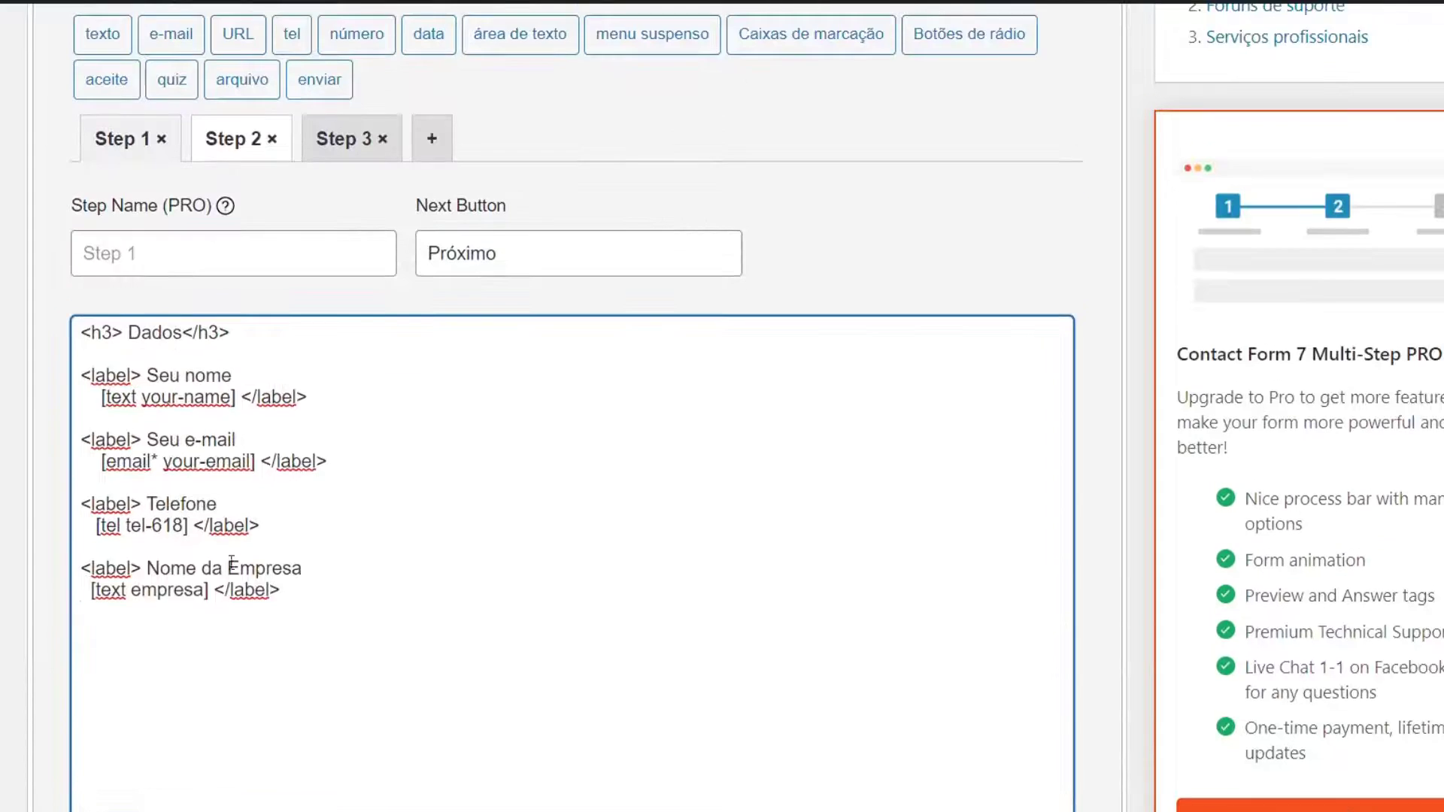
pyautogui.click(230, 333)
pyautogui.keyDown('shift'); pyautogui.click(80, 335); pyautogui.keyUp('shift')
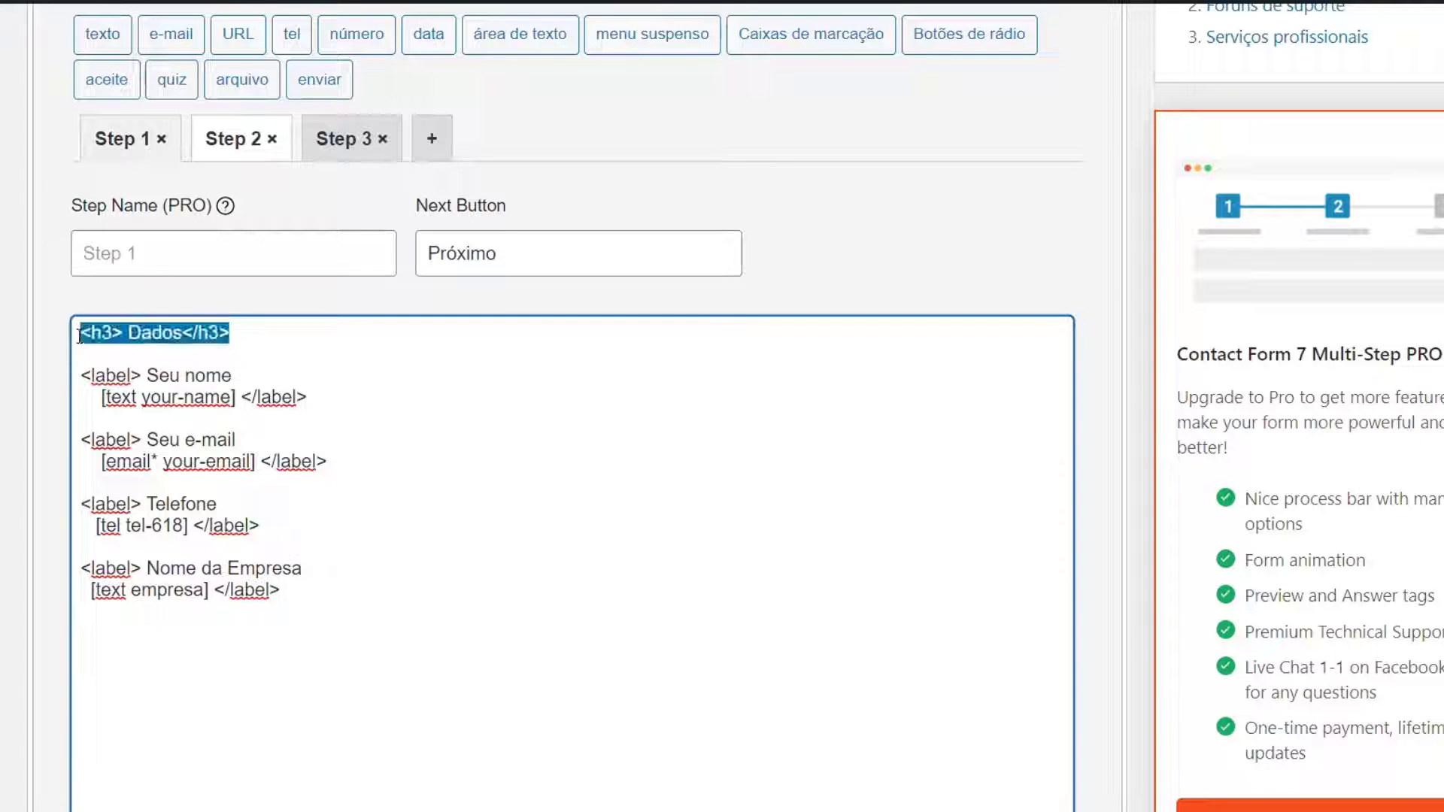
pyautogui.click(276, 351)
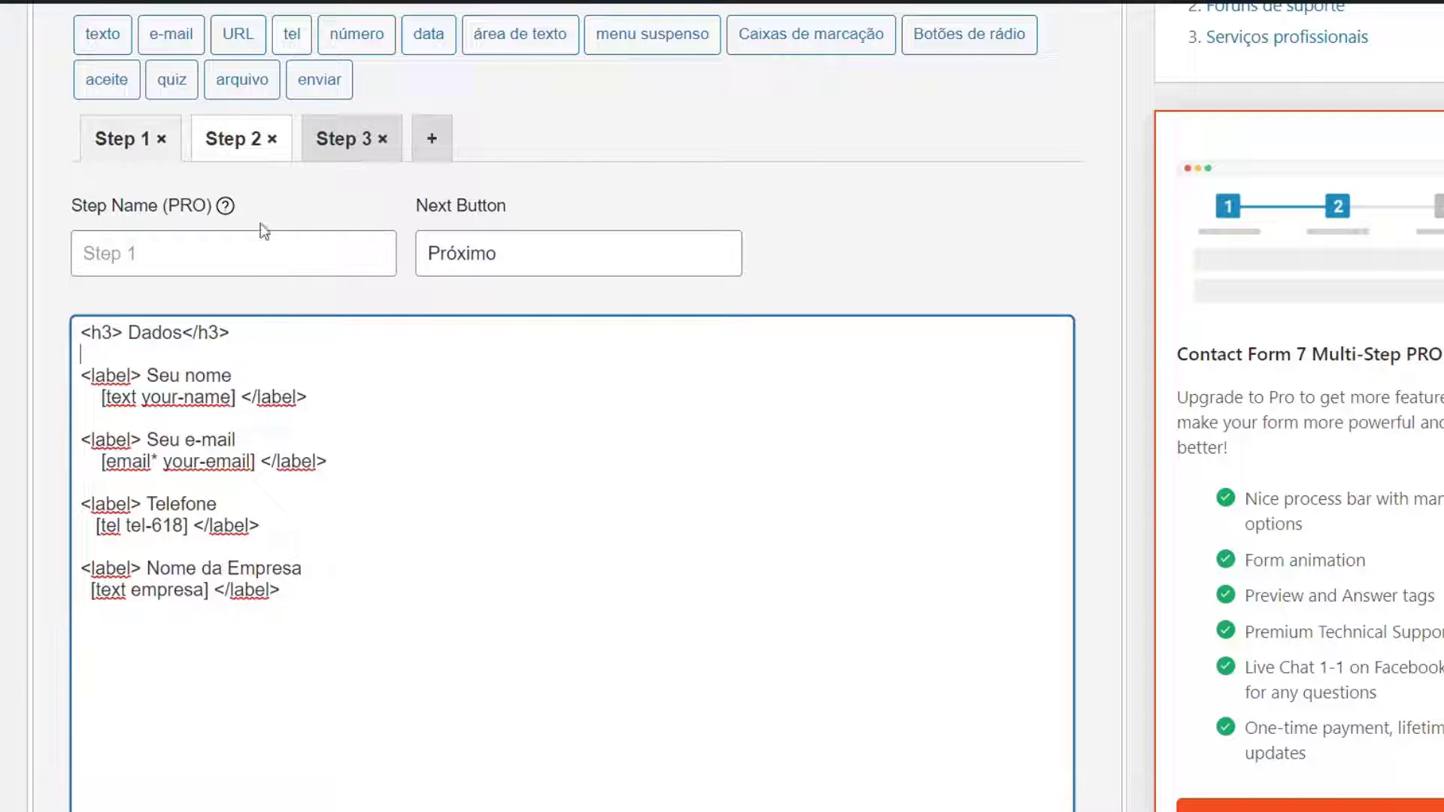
# Replace the placeholder text of Step 2 with the content cut from Step 1
pyautogui.click(229, 156)
pyautogui.moveTo(151, 484); pyautogui.dragTo(61, 468)
pyautogui.hotkey('ctrl', 'v')
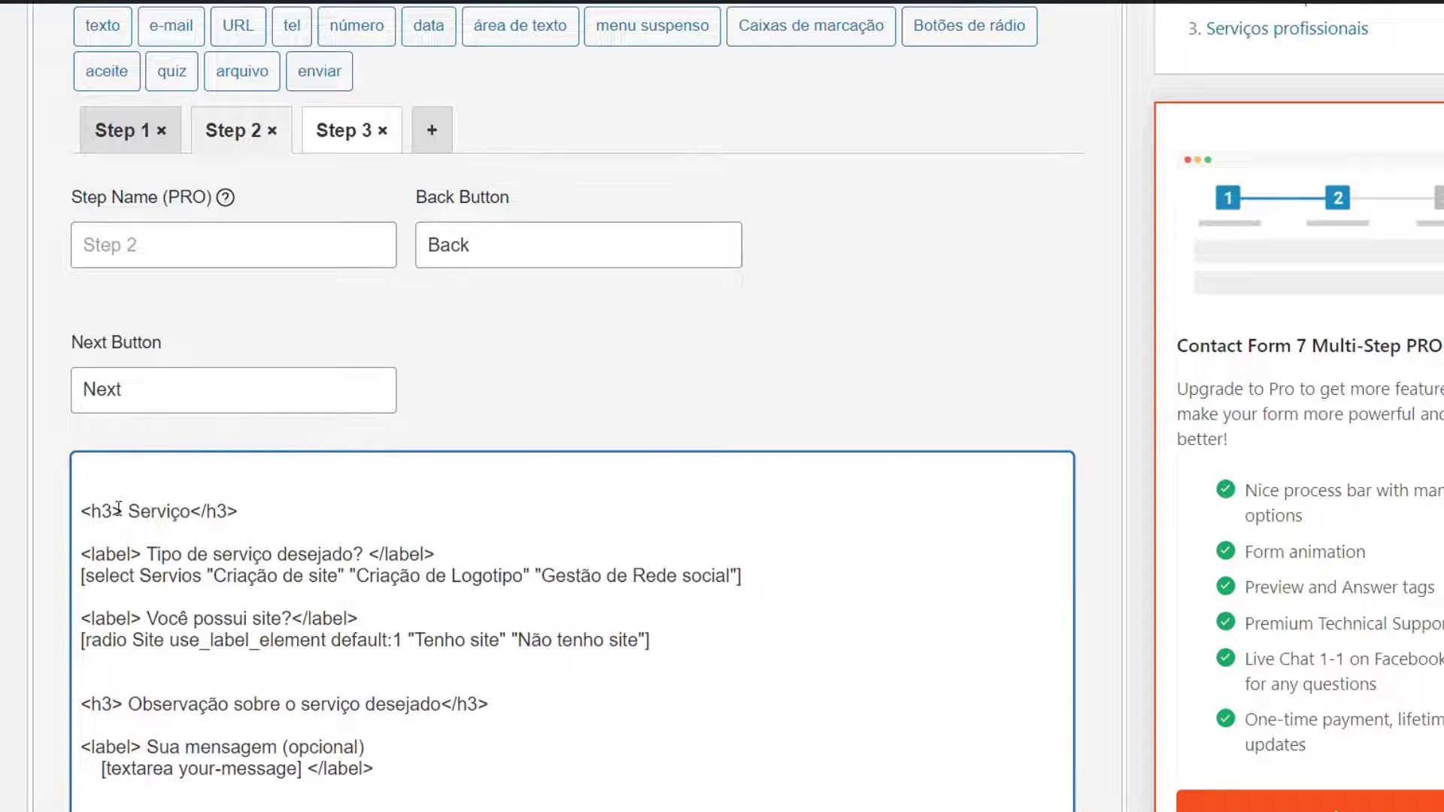
# Cut the Observação sobre o serviço desejado section and submit tag from Step 2, and remove the blank lines above the Serviço heading
pyautogui.scroll(-3, 119, 508)
pyautogui.moveTo(258, 602); pyautogui.dragTo(82, 445)
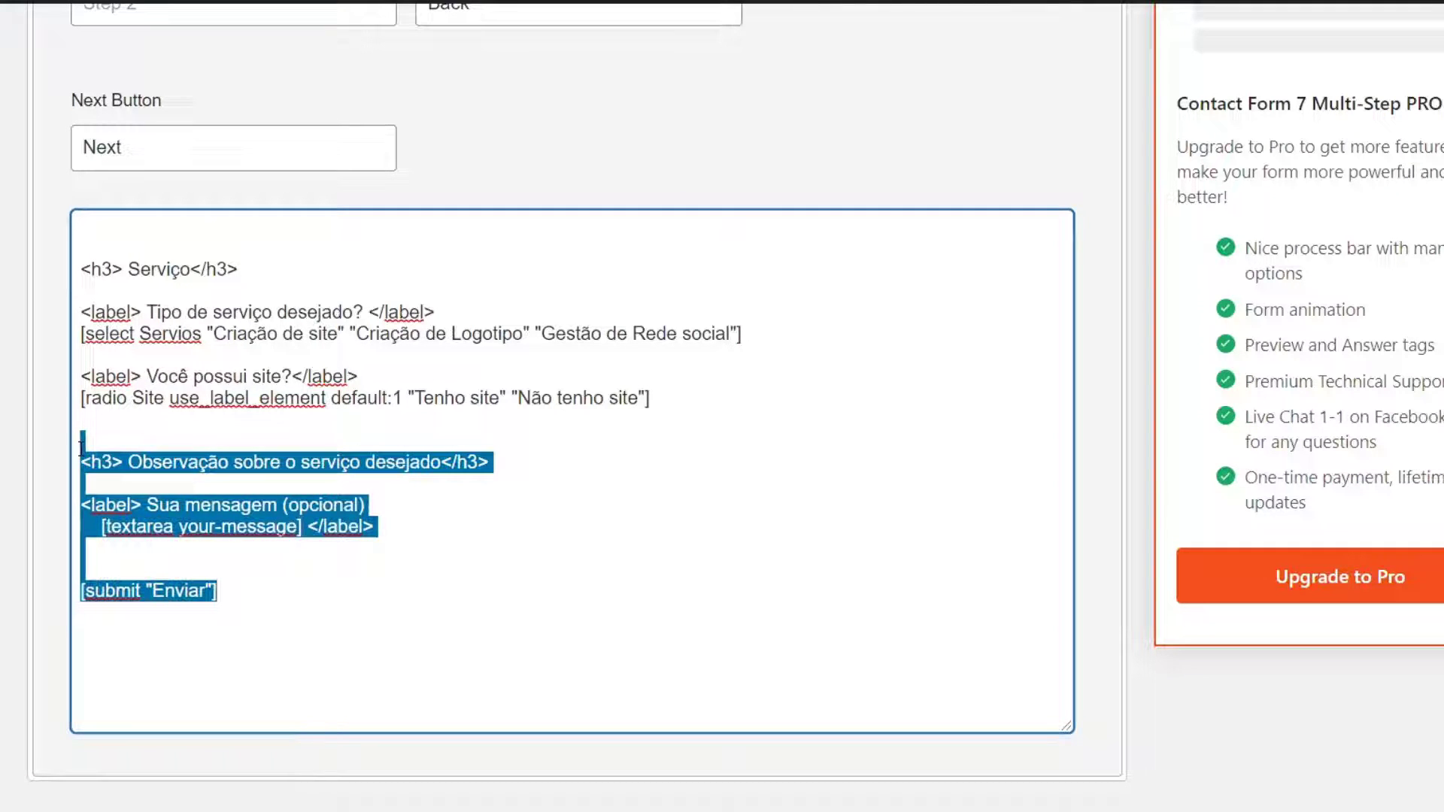
pyautogui.hotkey('ctrl', 'x')
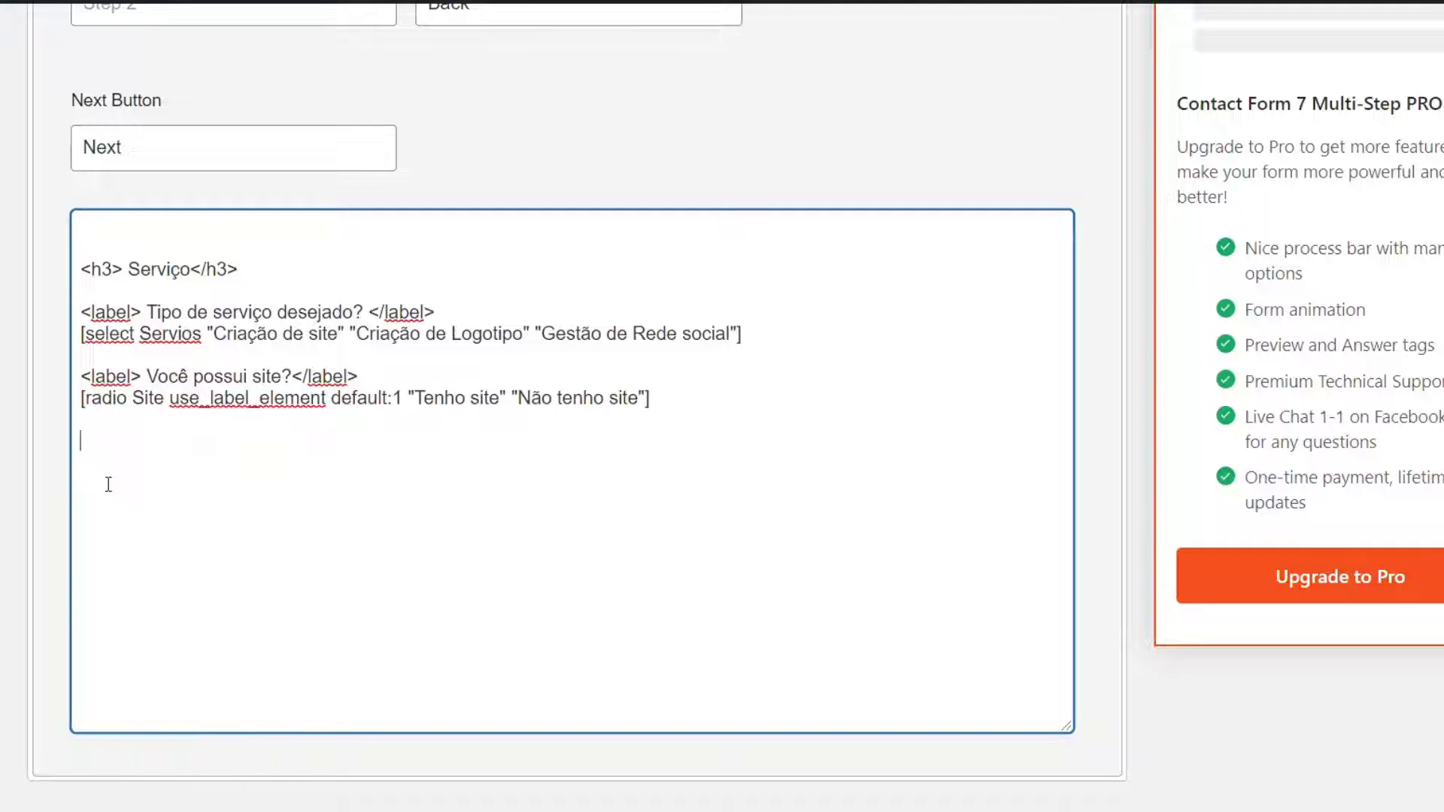
pyautogui.click(83, 271)
pyautogui.press('BackSpace')
pyautogui.press('BackSpace')
pyautogui.scroll(5, 226, 538)
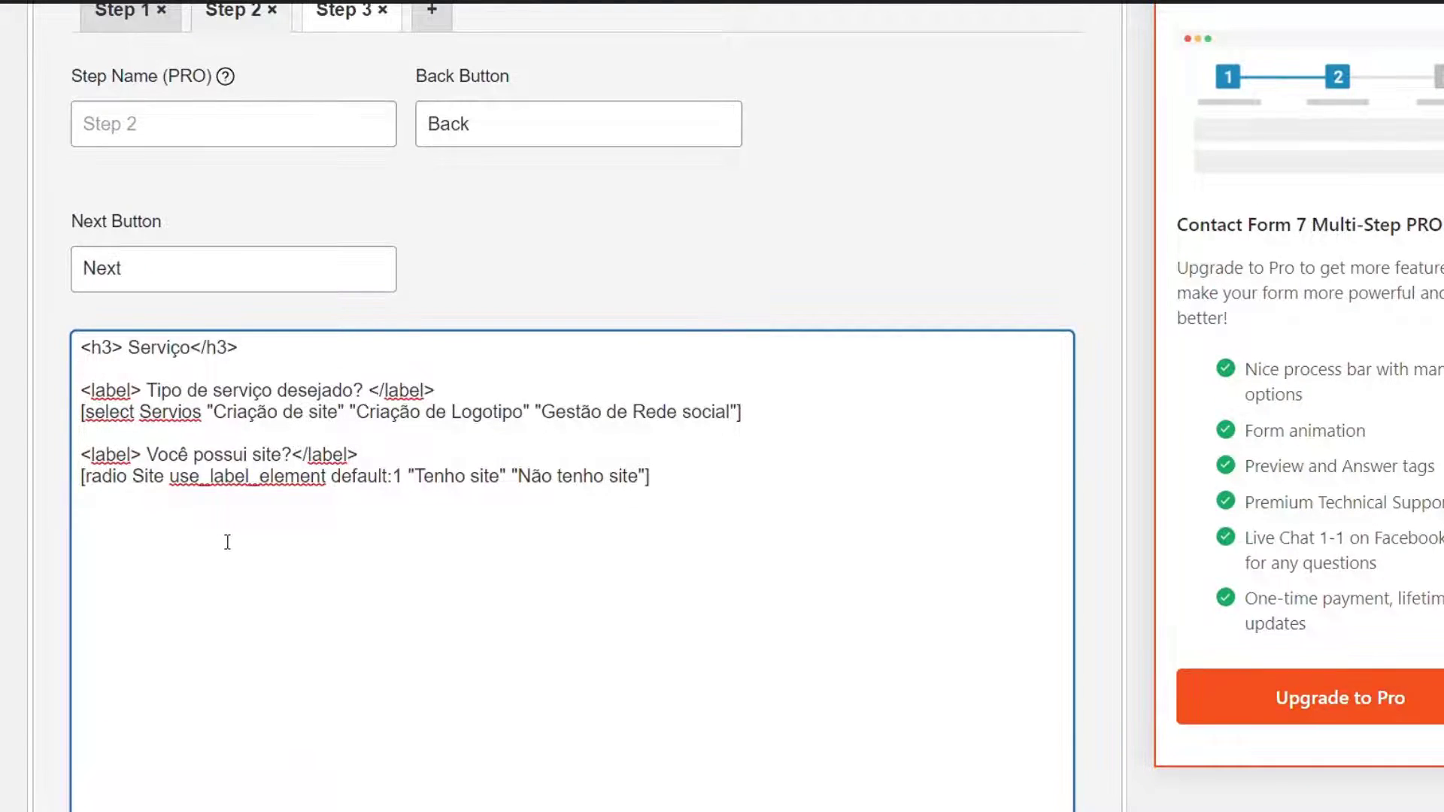
# Set the next button label of Step 2 to "Próximo" and its back button label to "Voltar"
pyautogui.click(499, 365)
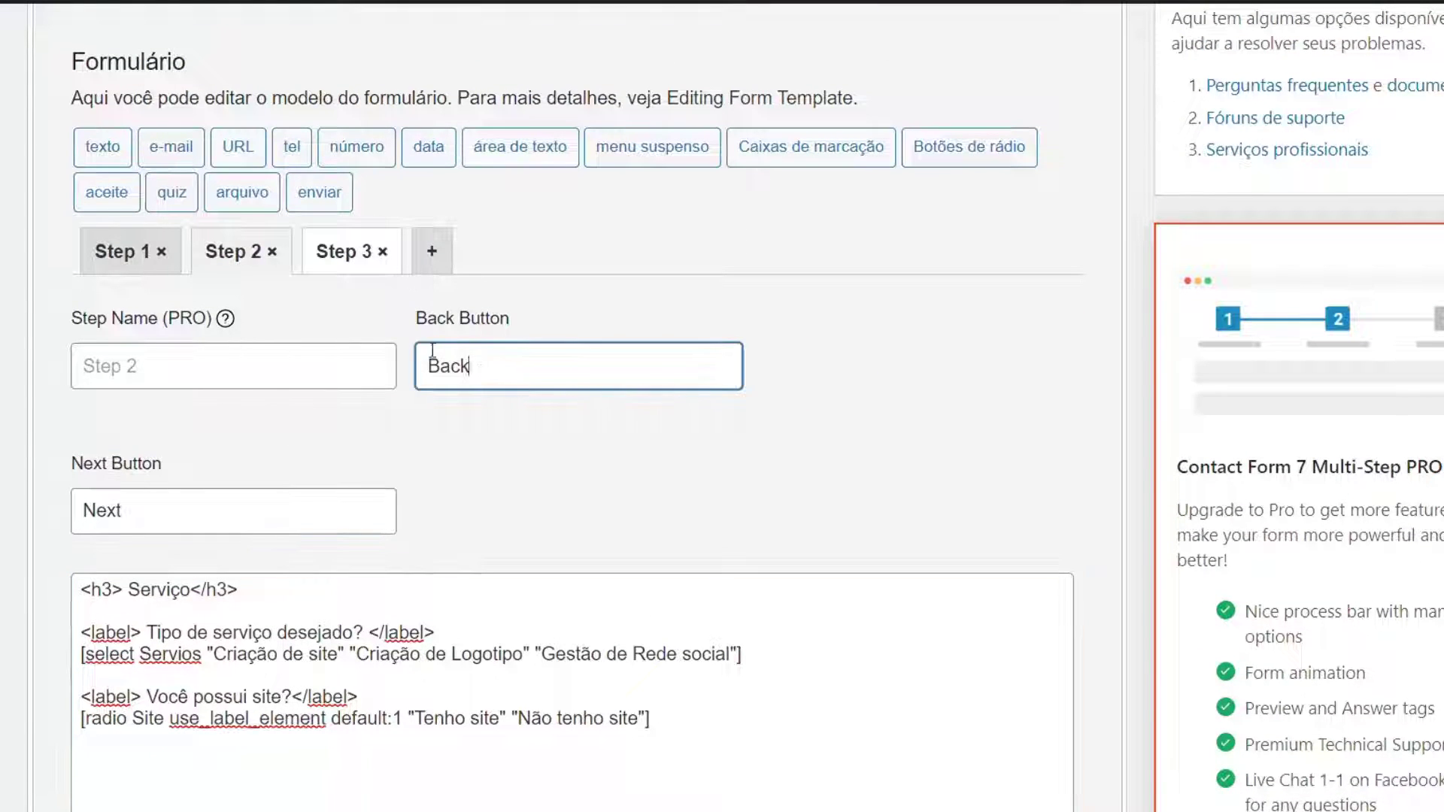
pyautogui.click(125, 507)
pyautogui.moveTo(125, 507); pyautogui.dragTo(50, 500)
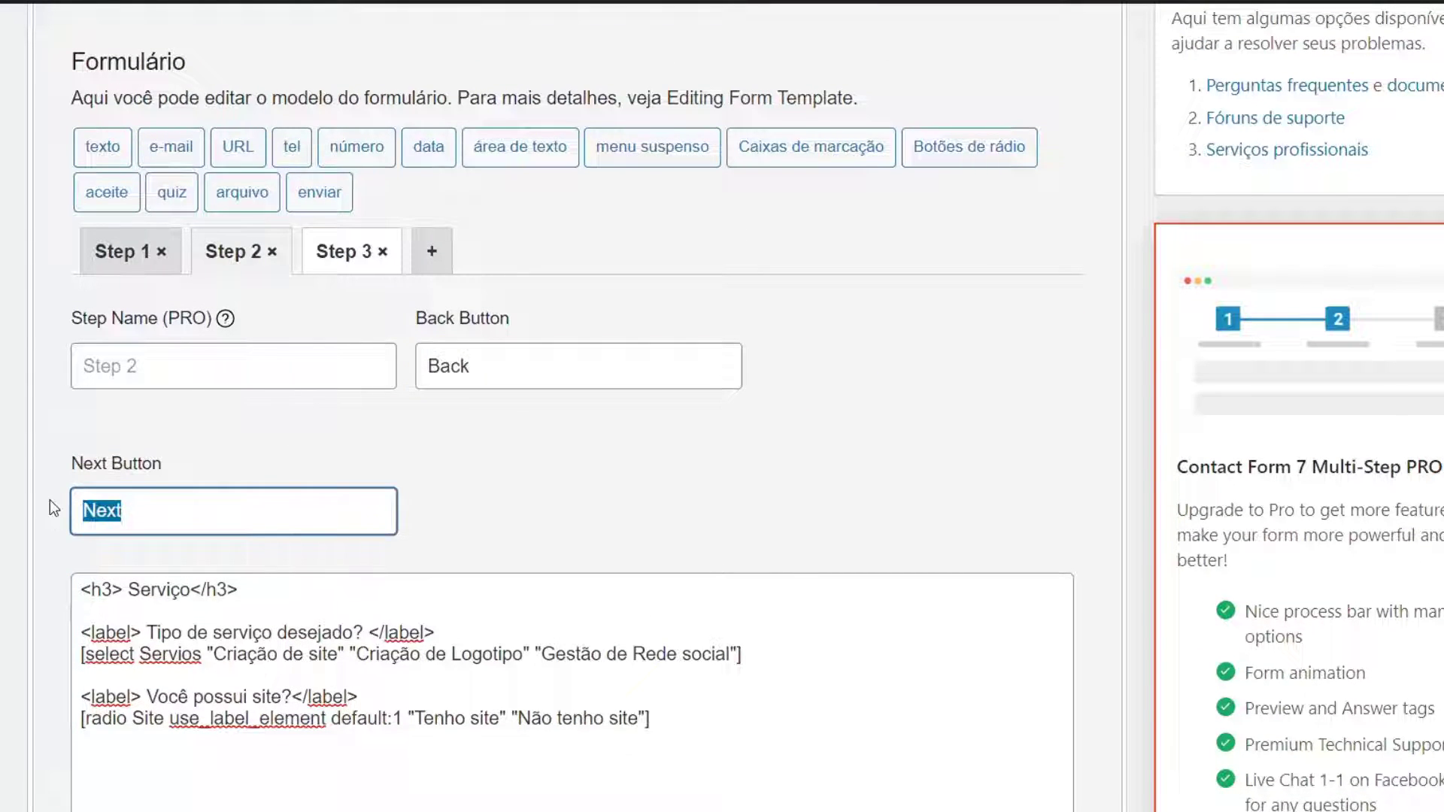
pyautogui.write('Próx')
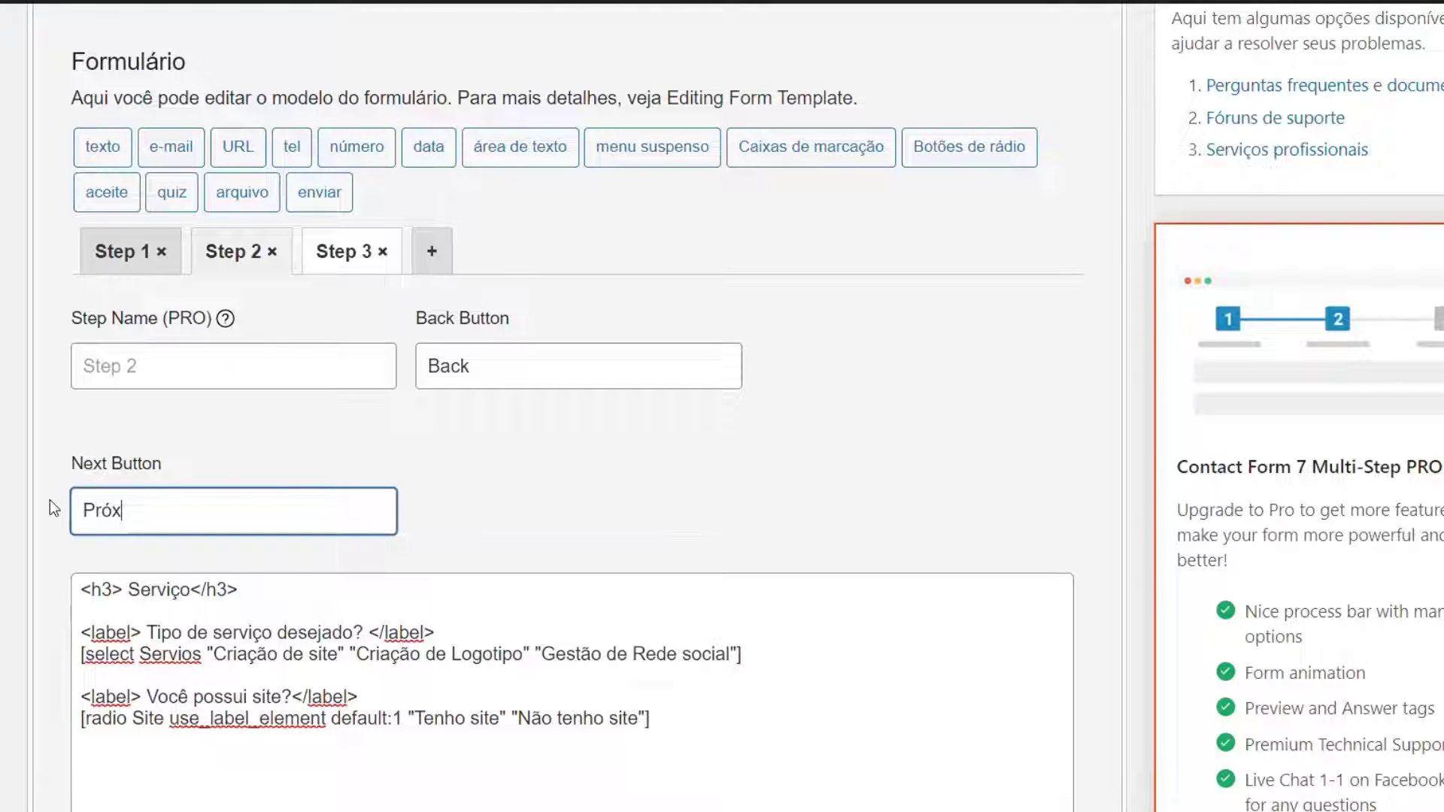
pyautogui.write('imo')
pyautogui.moveTo(504, 367); pyautogui.dragTo(416, 374)
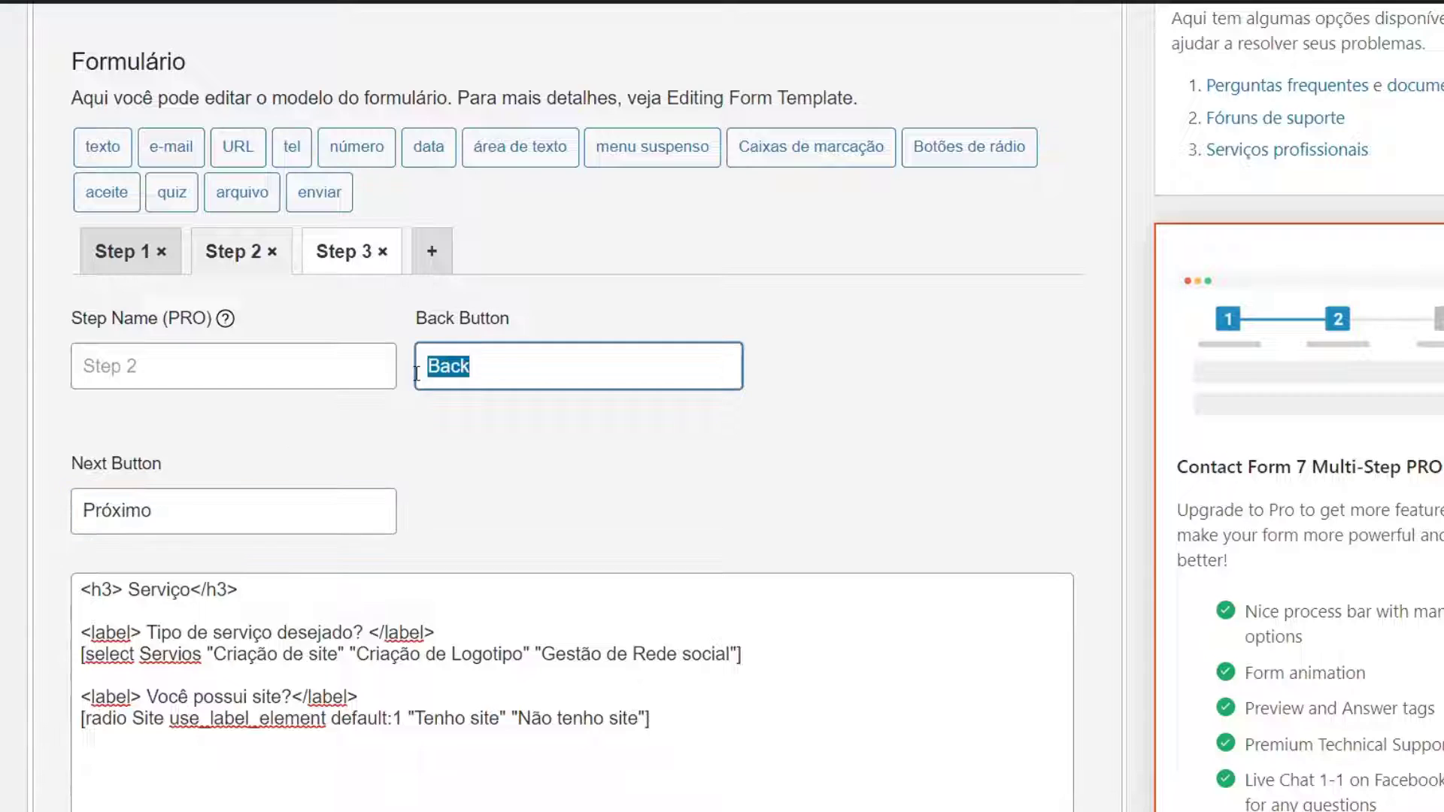
pyautogui.write('Voltar')
# Replace the placeholder text of Step 3 with the cut Observação section and submit tag, removing the leading blank line
pyautogui.click(338, 271)
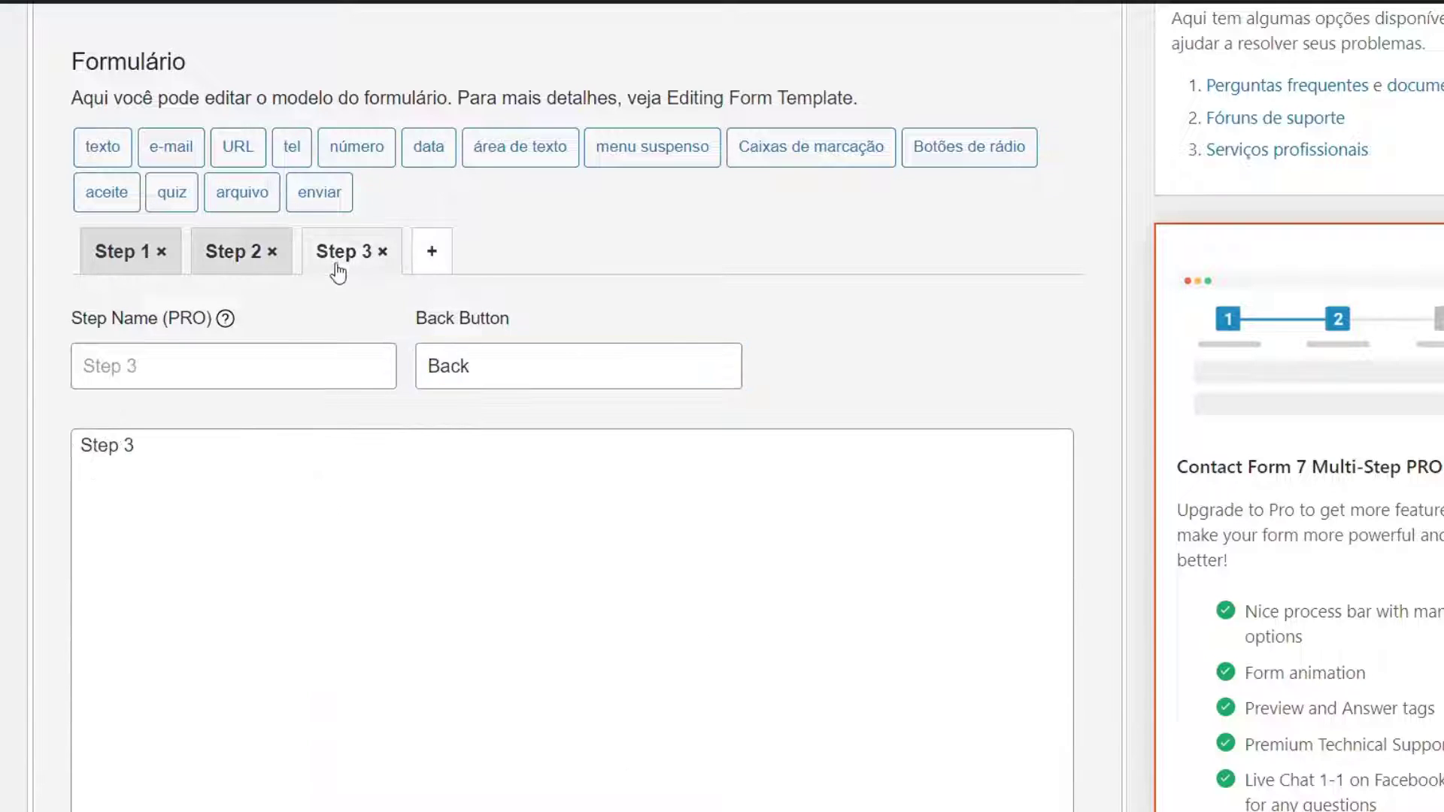
pyautogui.moveTo(162, 450); pyautogui.dragTo(75, 450)
pyautogui.hotkey('ctrl', 'v')
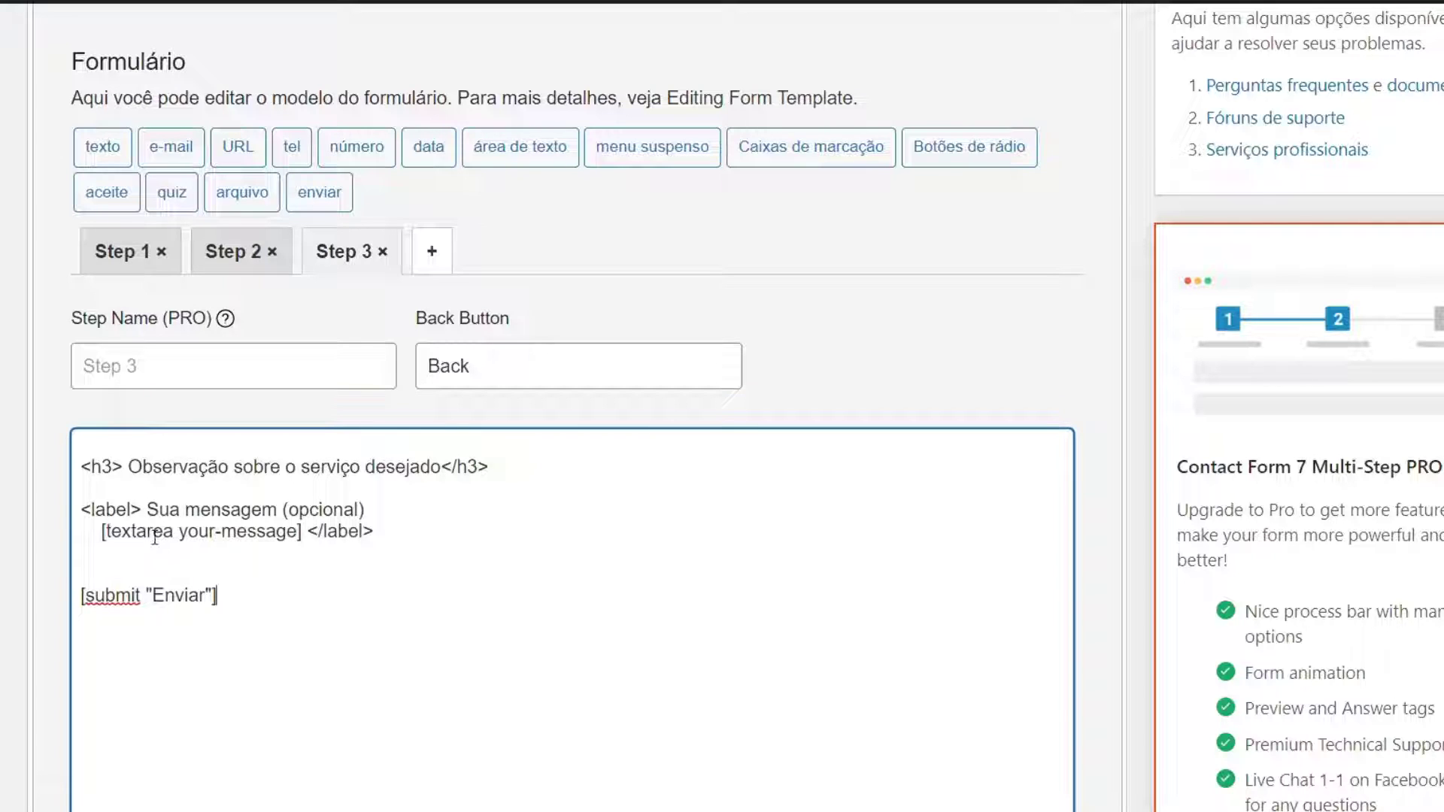
pyautogui.click(79, 467)
pyautogui.press('BackSpace')
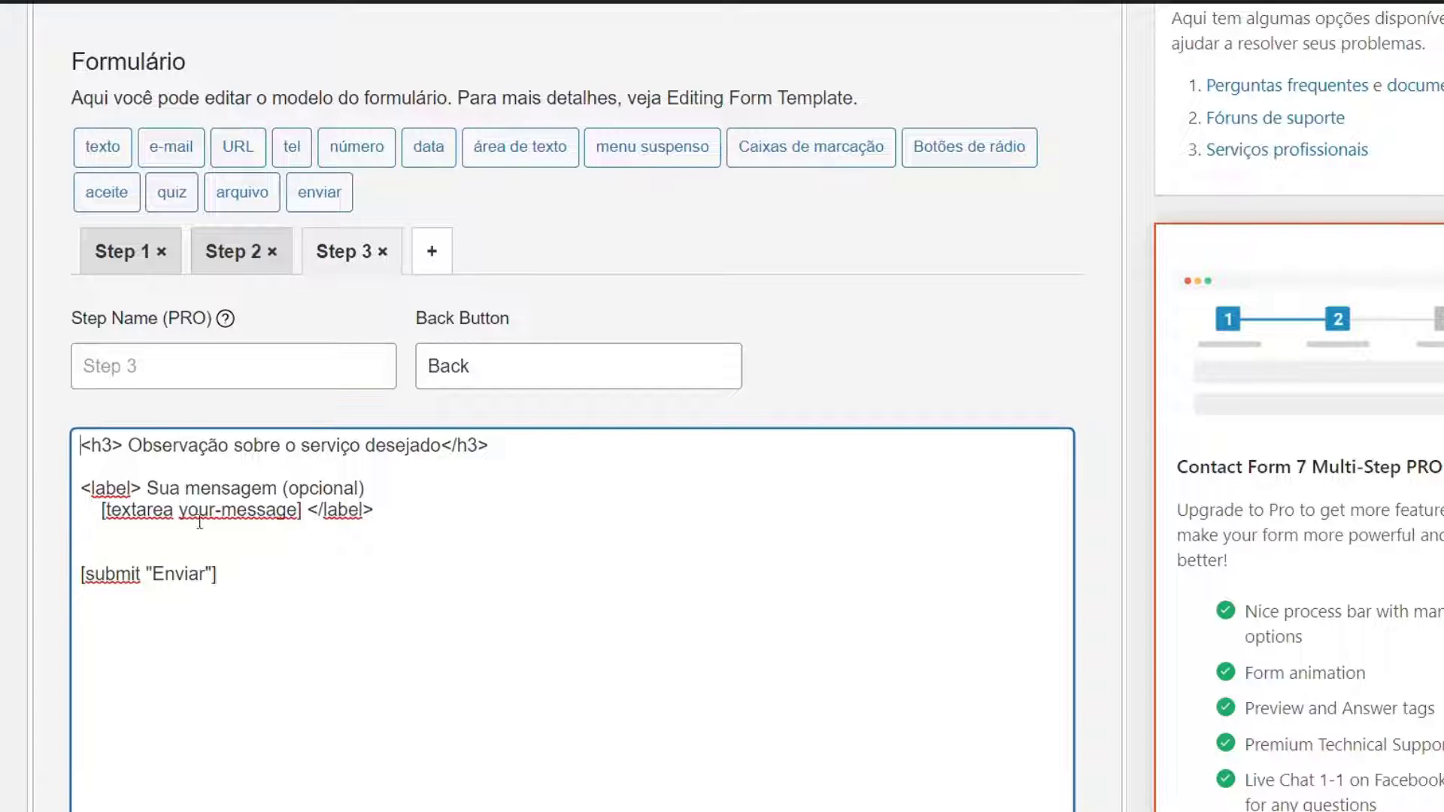
# Set the back button label of Step 3 to "Voltar"
pyautogui.moveTo(217, 575); pyautogui.dragTo(82, 574)
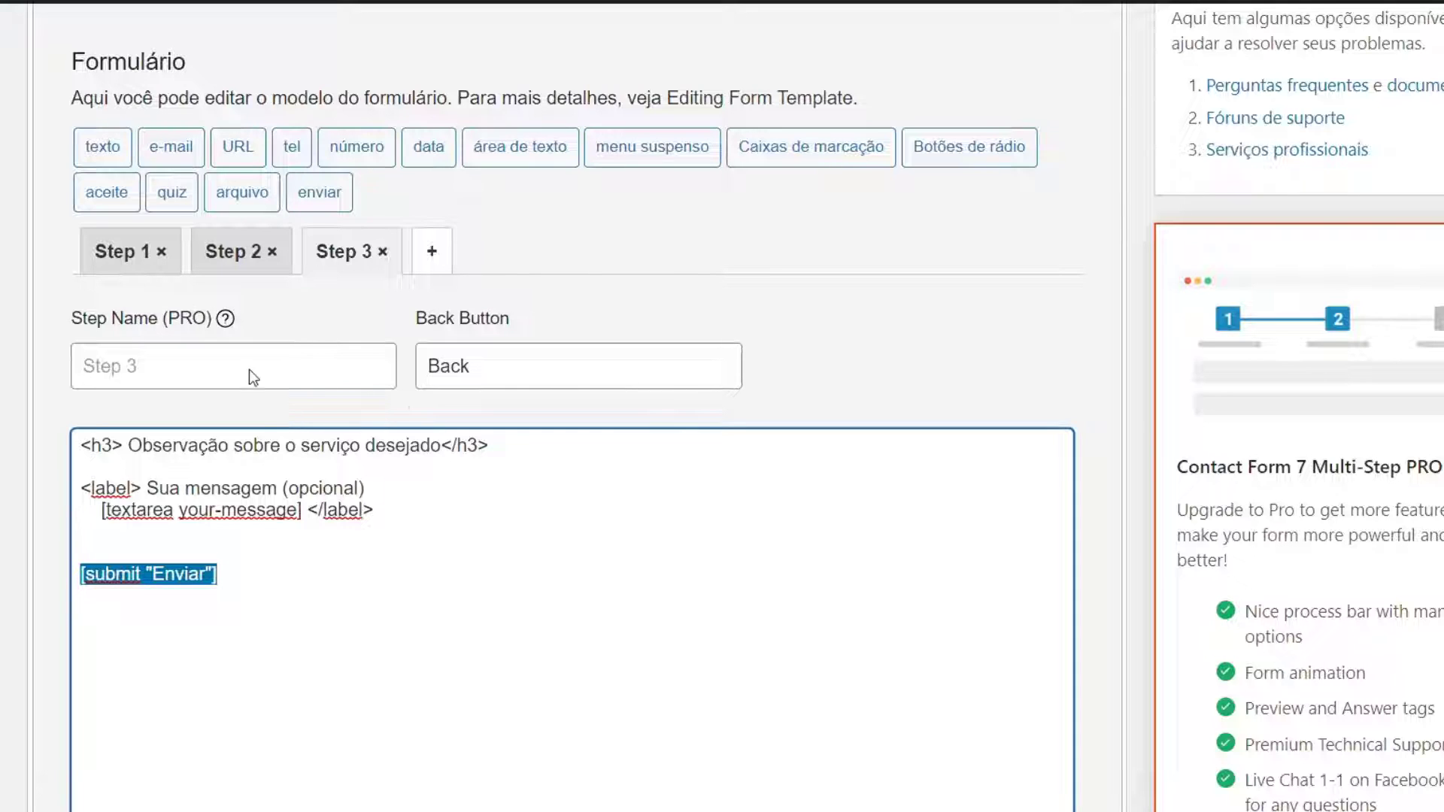
pyautogui.doubleClick(478, 363)
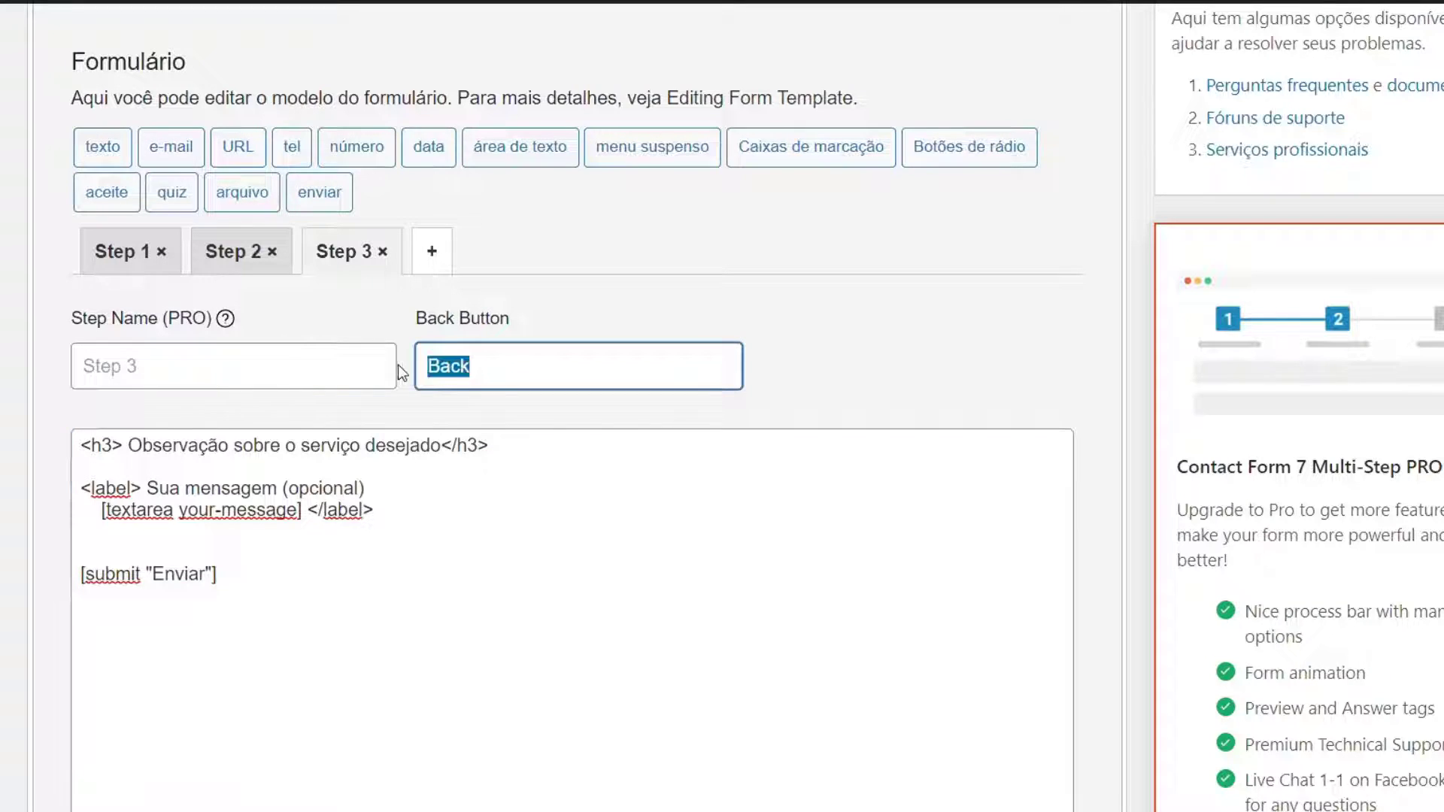
pyautogui.write('Voltar')
pyautogui.click(486, 498)
# Review the fields of Step 1, Step 2 and Step 3, and save the serviço form
pyautogui.click(119, 251)
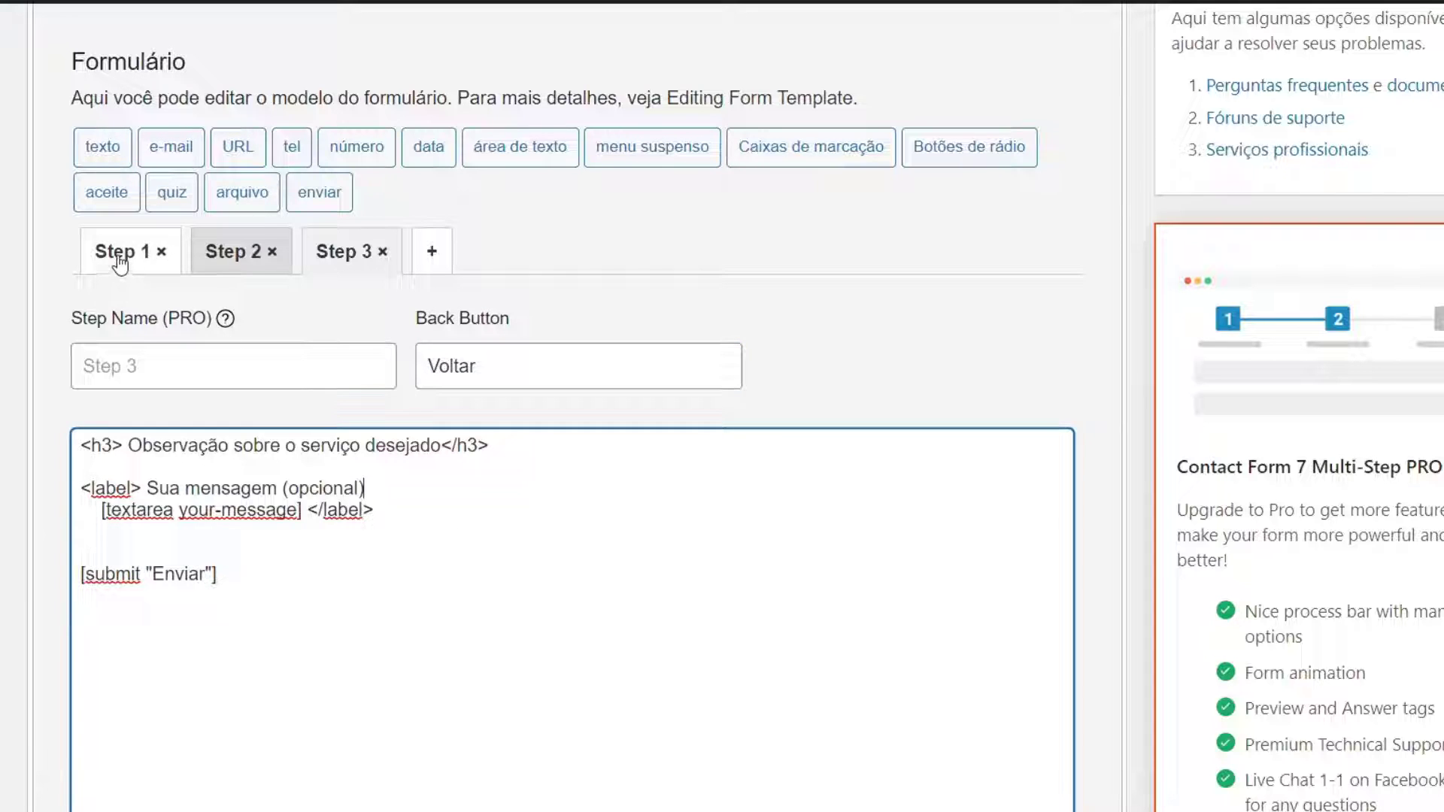
pyautogui.moveTo(142, 448); pyautogui.dragTo(173, 449)
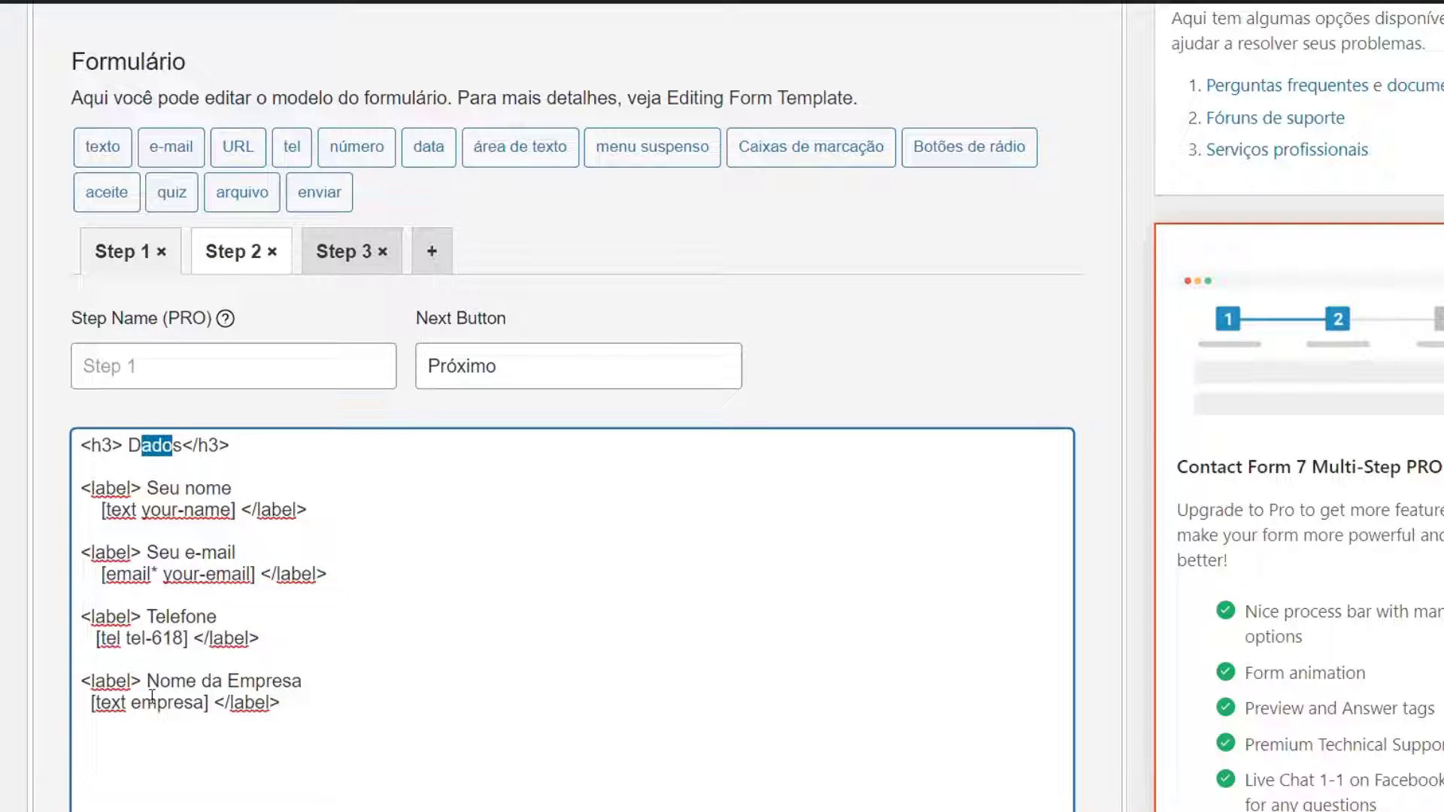
pyautogui.click(229, 260)
pyautogui.scroll(-2, 172, 444)
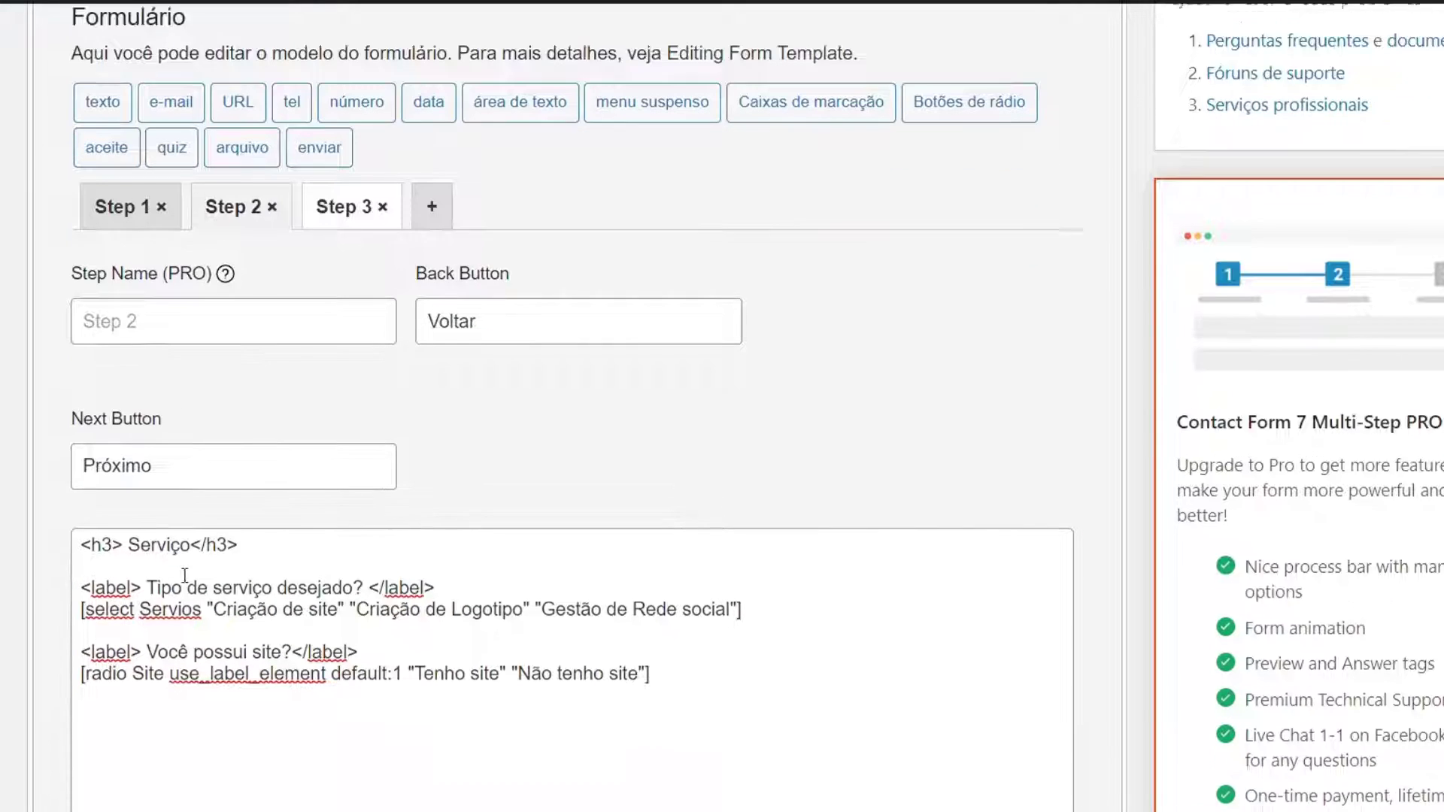
pyautogui.moveTo(92, 513); pyautogui.dragTo(342, 616)
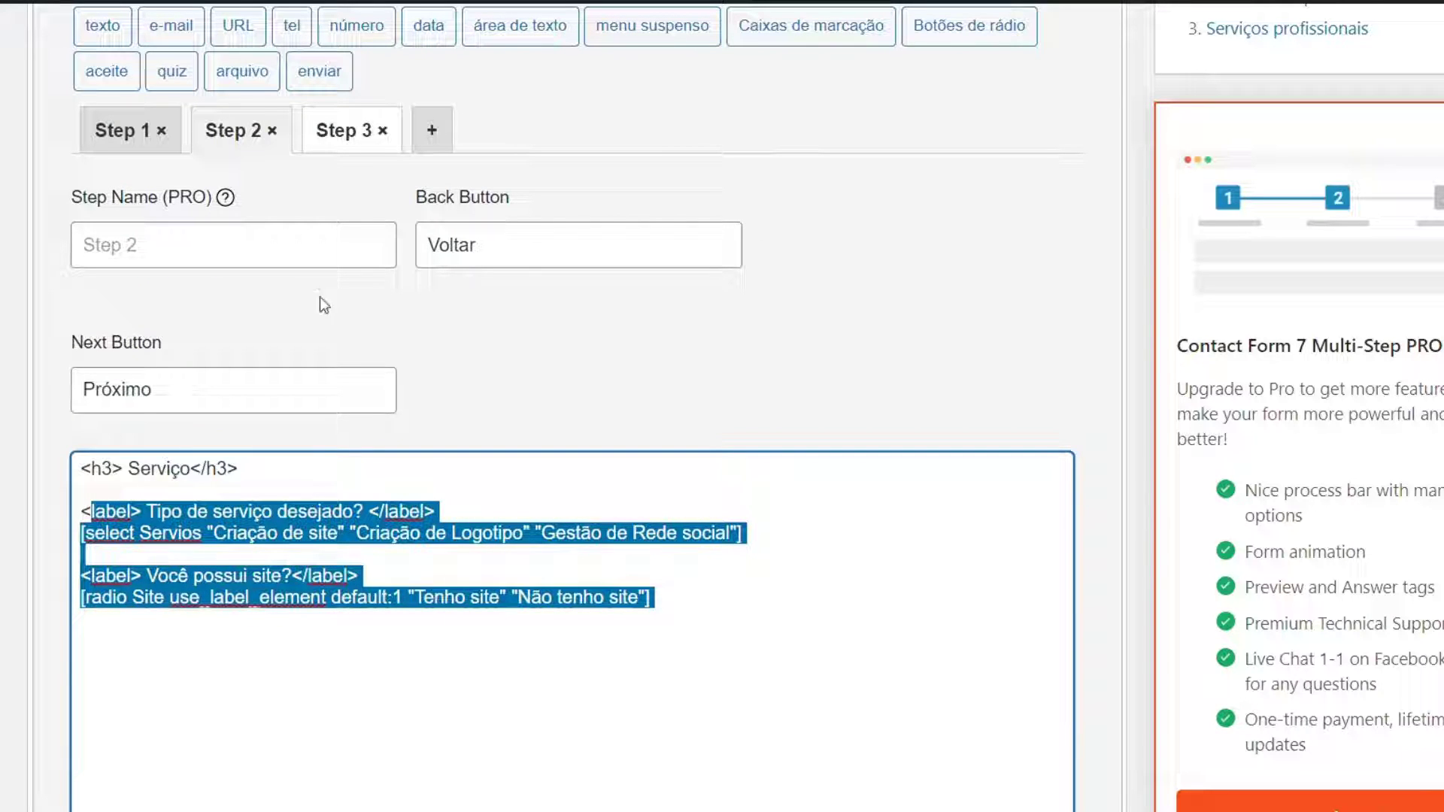
pyautogui.click(337, 134)
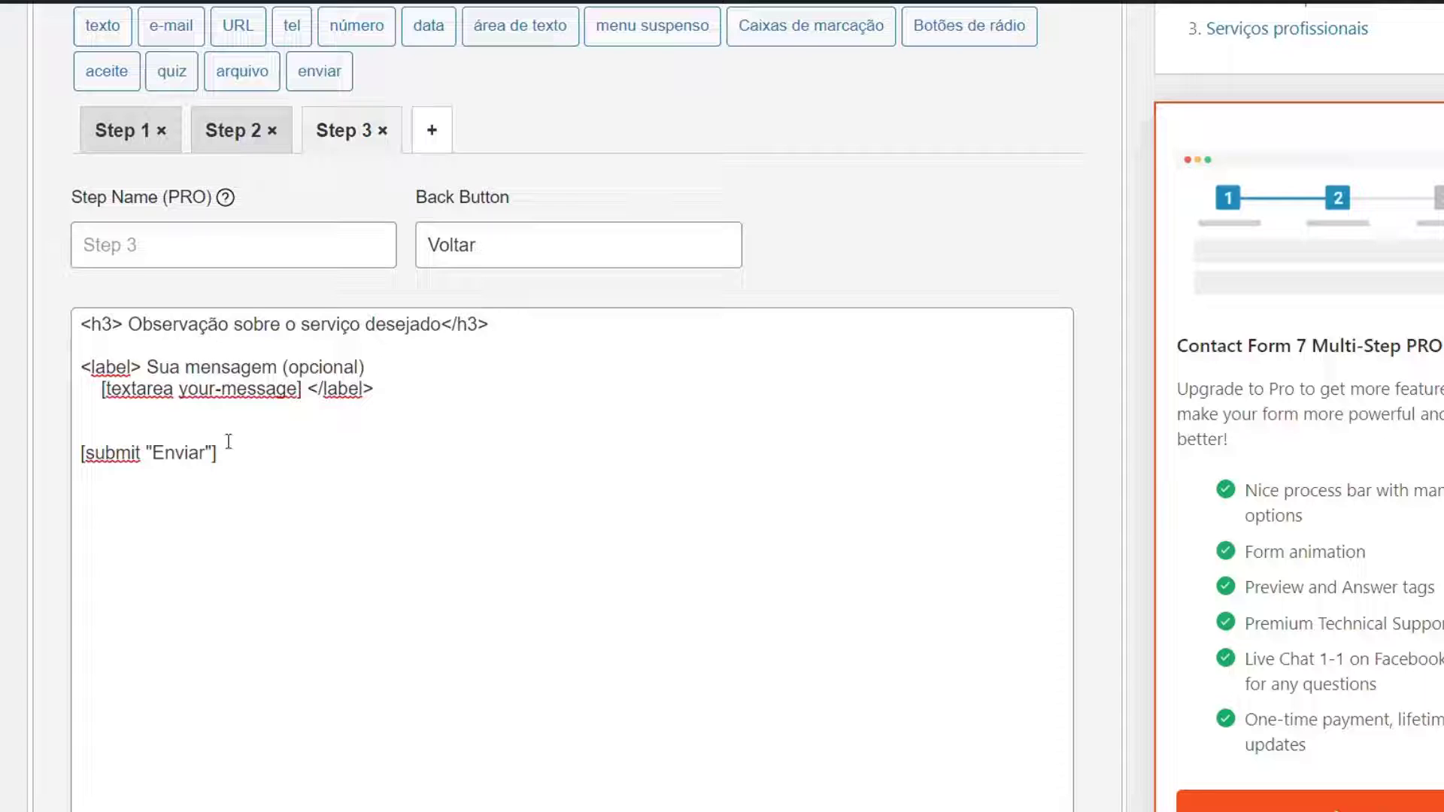
pyautogui.scroll(6, 978, 451)
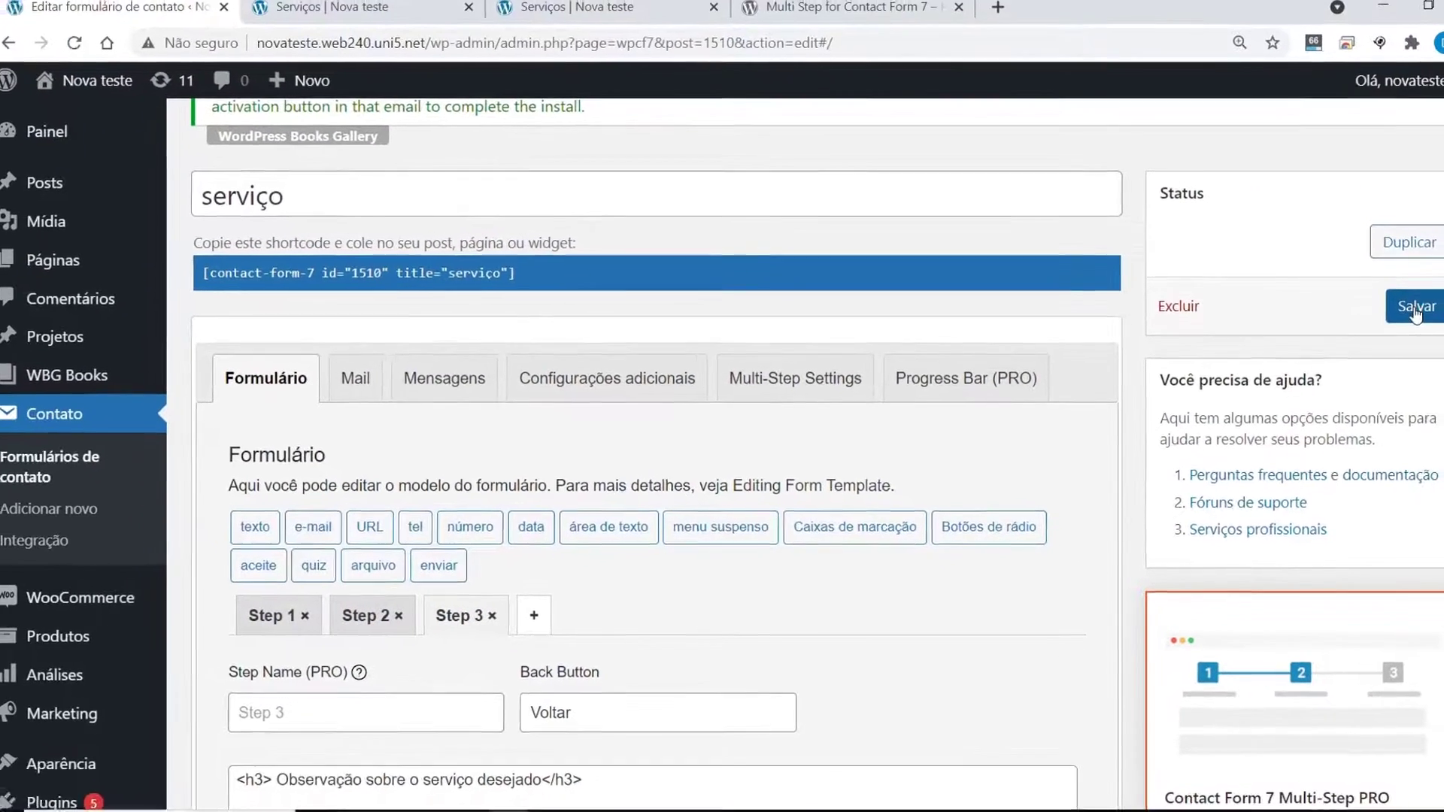
pyautogui.click(1440, 265)
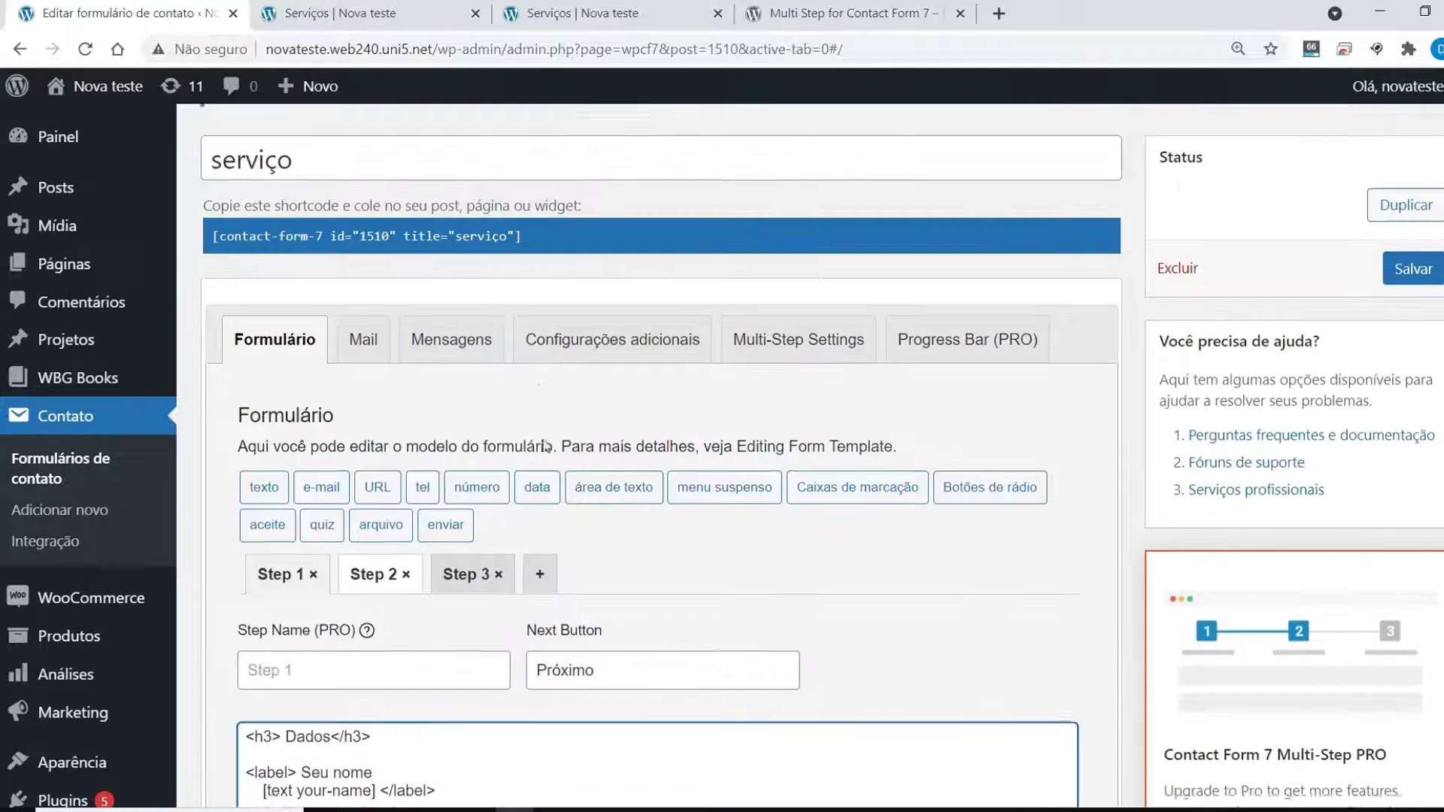
# Copy the serviço form's shortcode and insert a Código module in the middle column of the empty row on the Serviços page
pyautogui.click(546, 251)
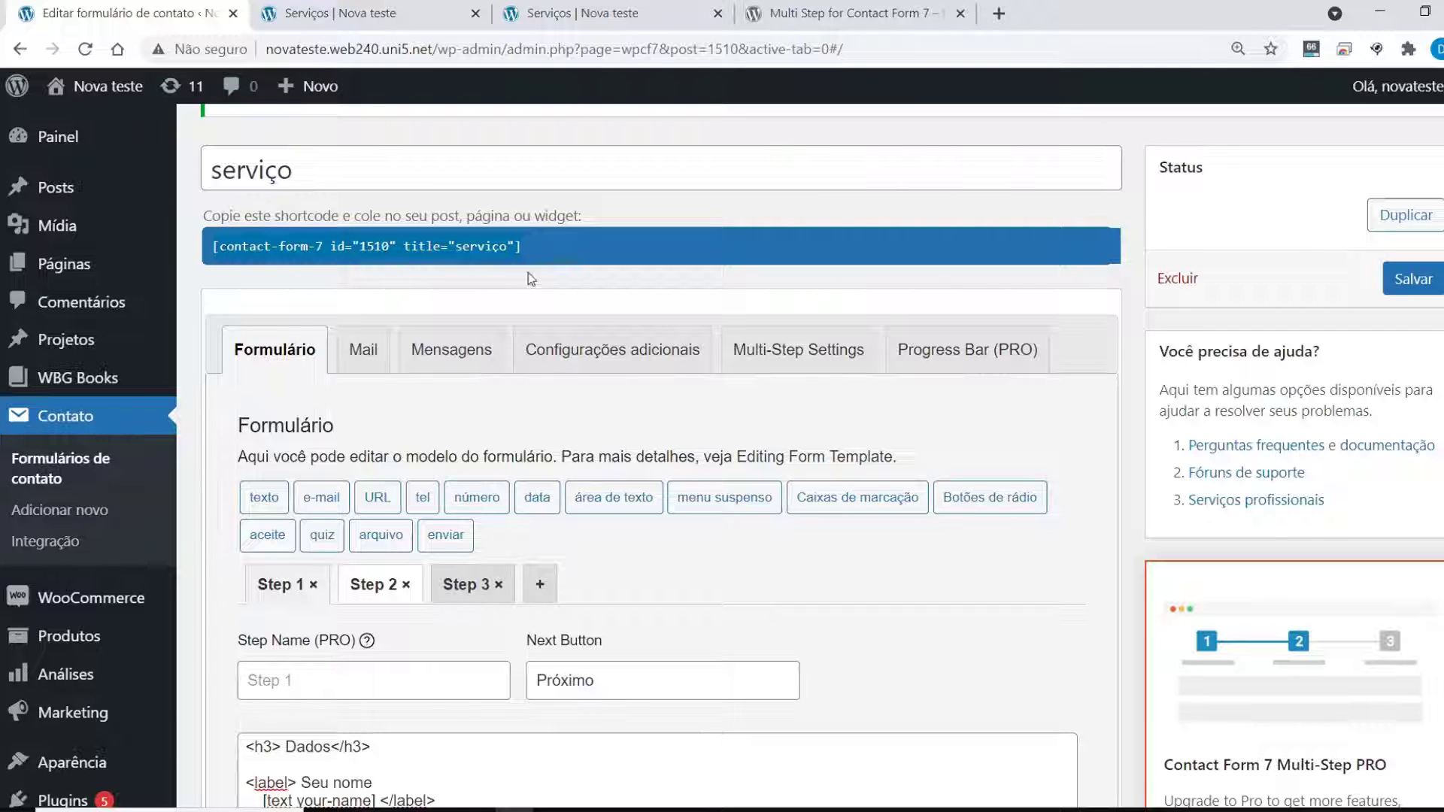
pyautogui.moveTo(448, 248); pyautogui.dragTo(739, 460)
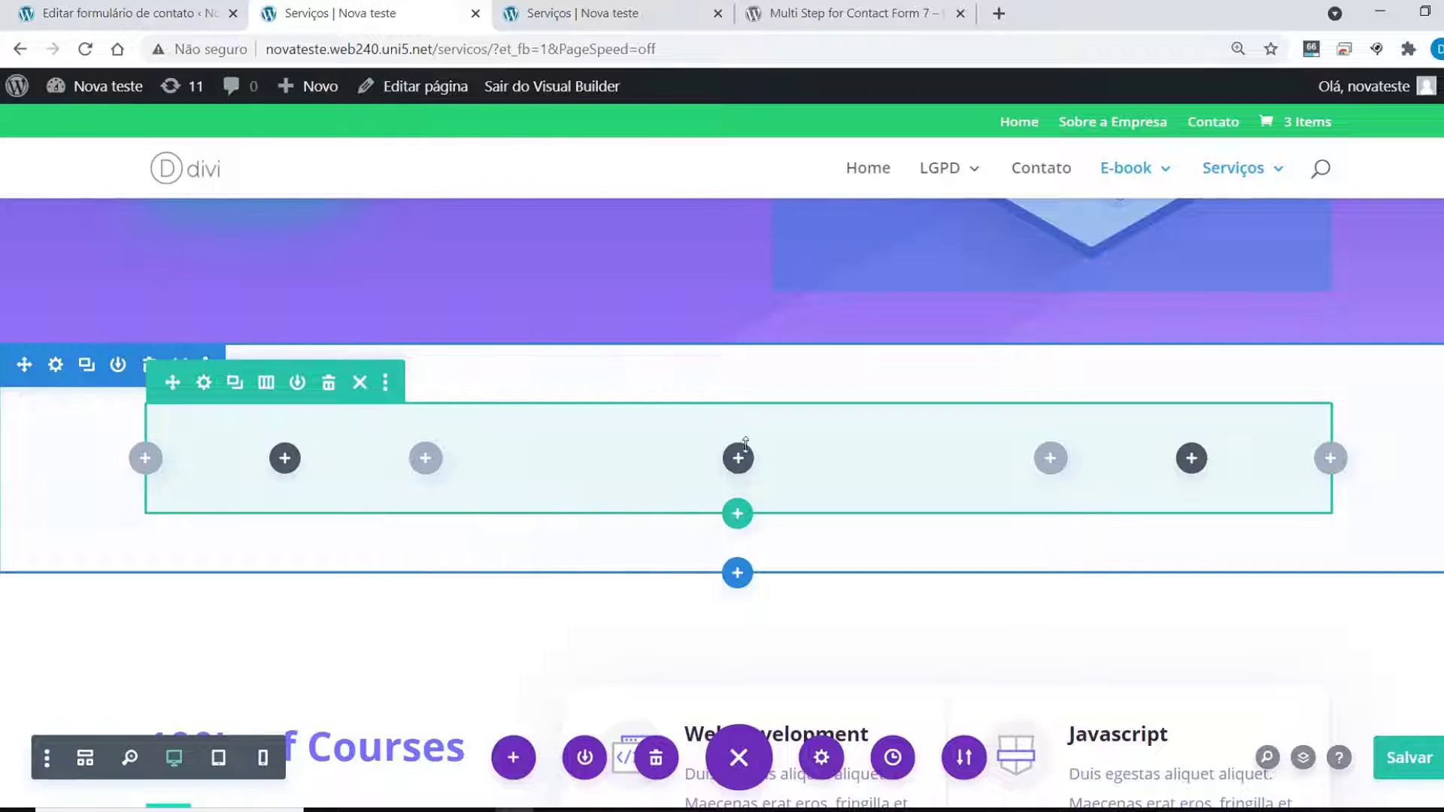
pyautogui.click(738, 459)
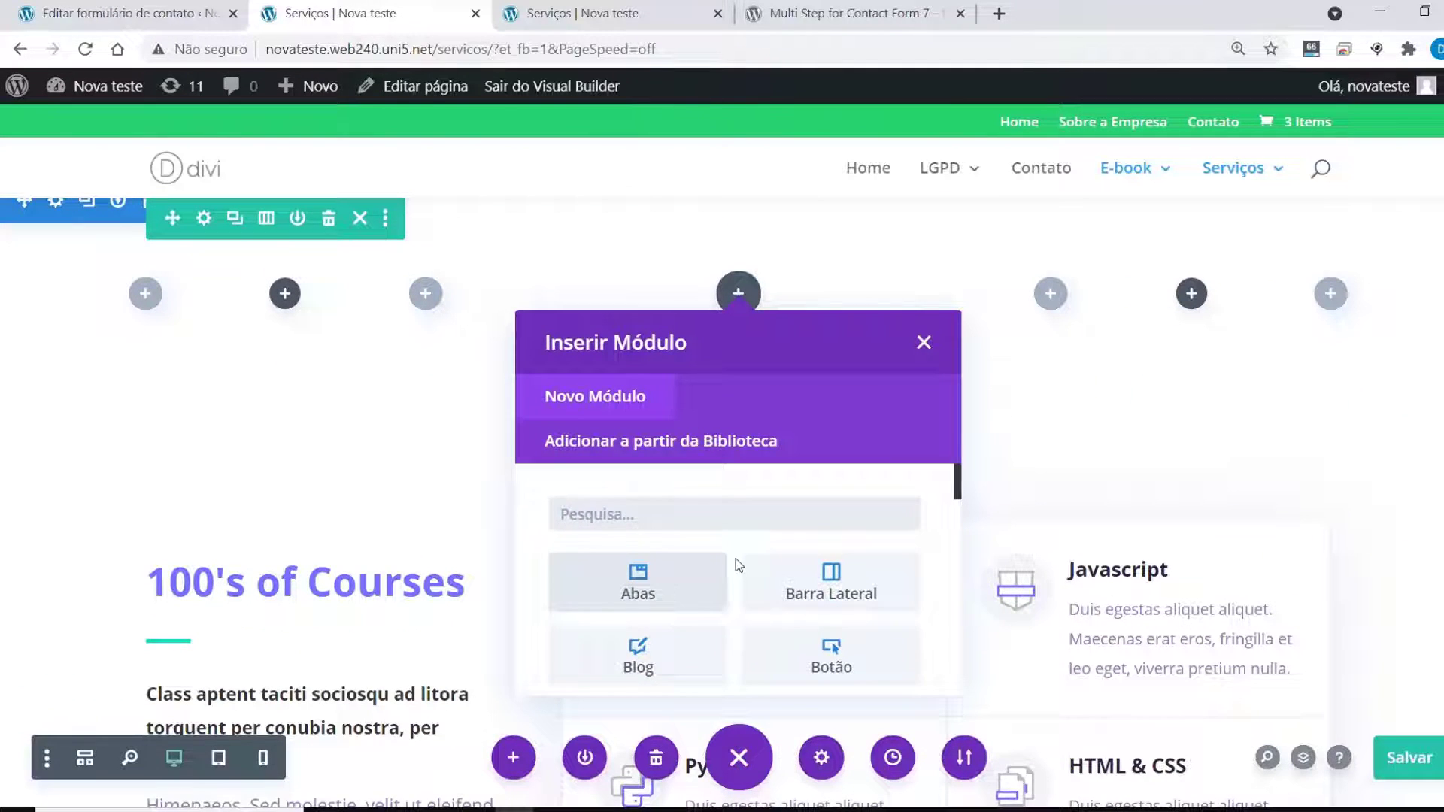
pyautogui.write('có')
pyautogui.click(652, 592)
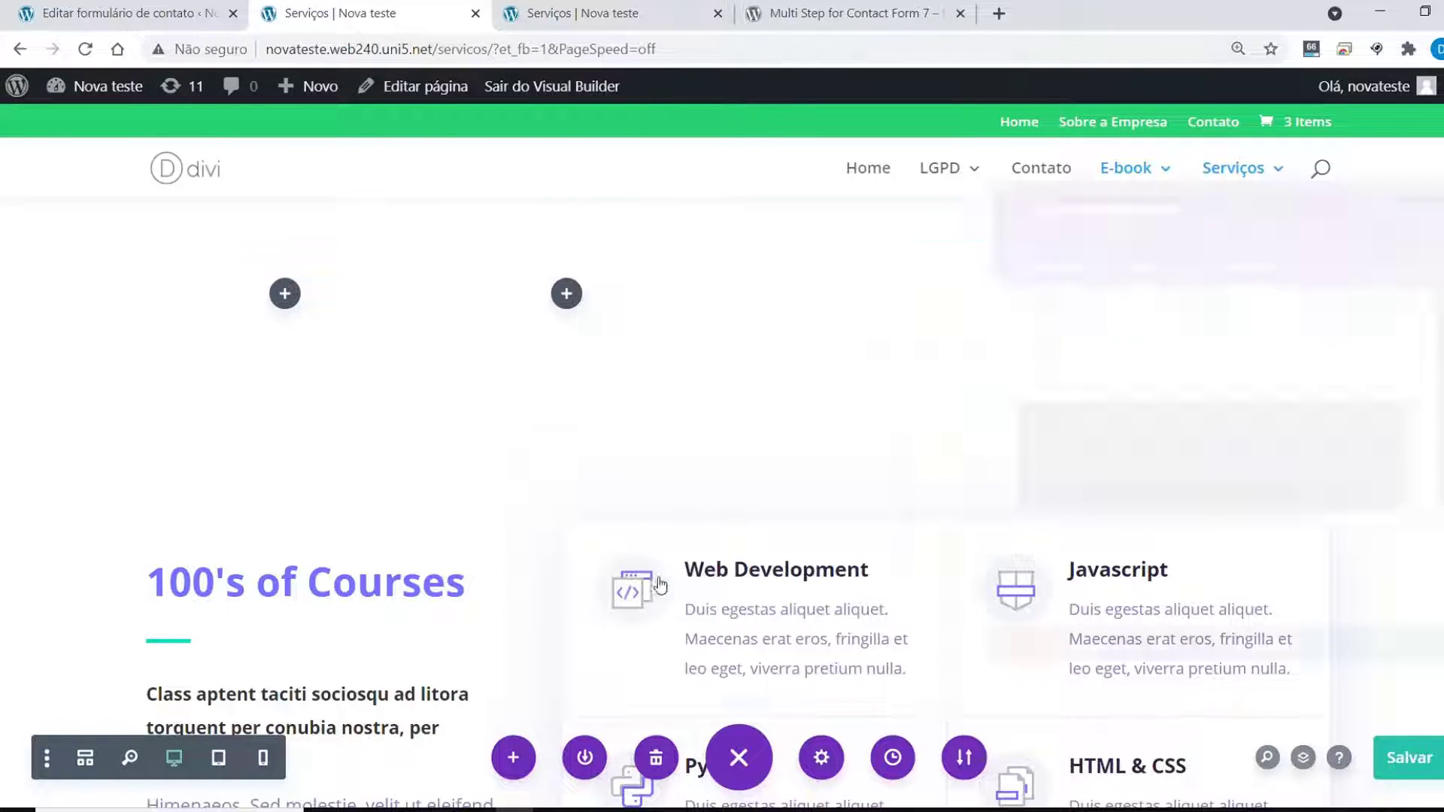
# Paste the shortcode [contact-form-7 id="1510" title="serviço"] as the Código module's content and save the module
pyautogui.click(1085, 431)
pyautogui.write('[contact-form-7 id="1510" title="serviço"]')
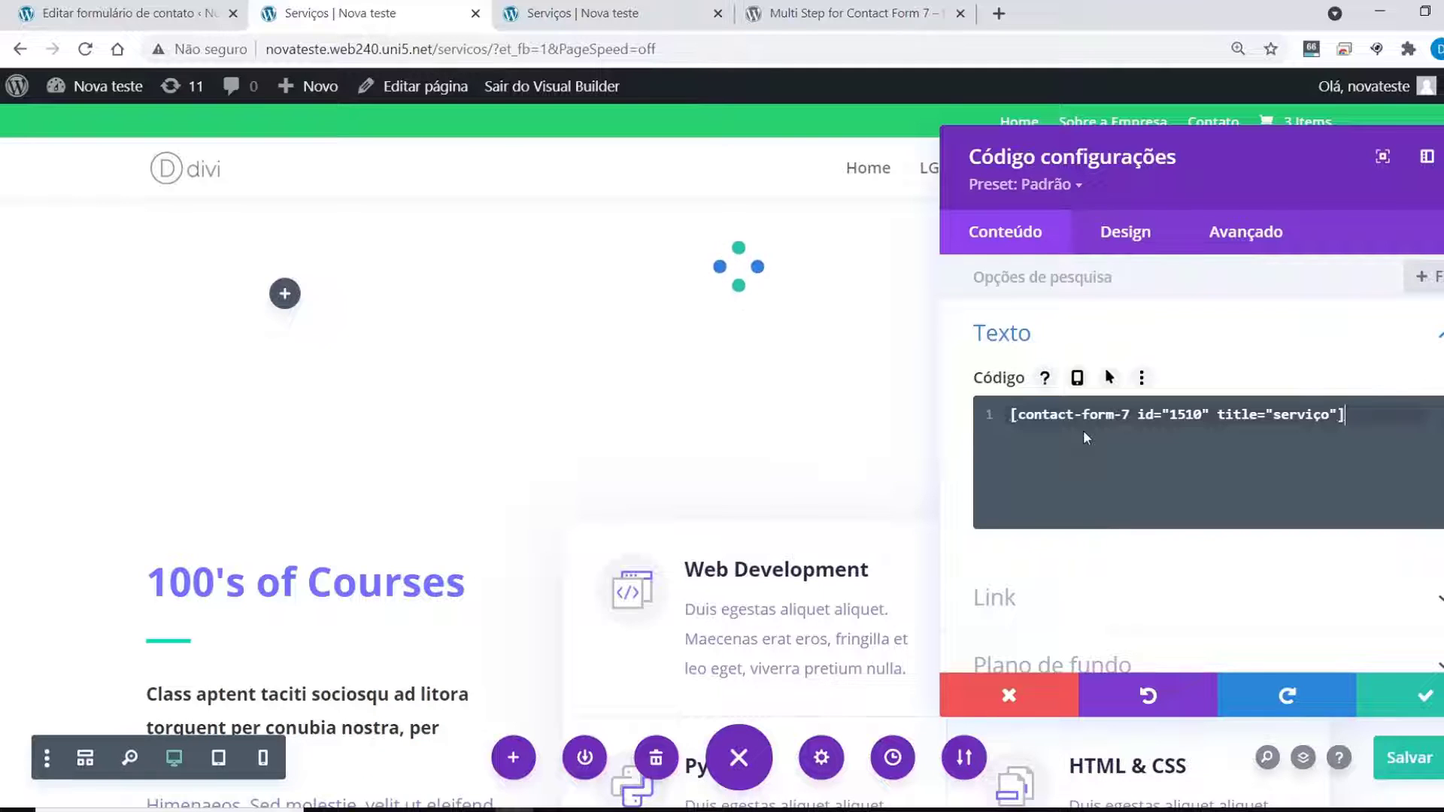
pyautogui.click(1385, 699)
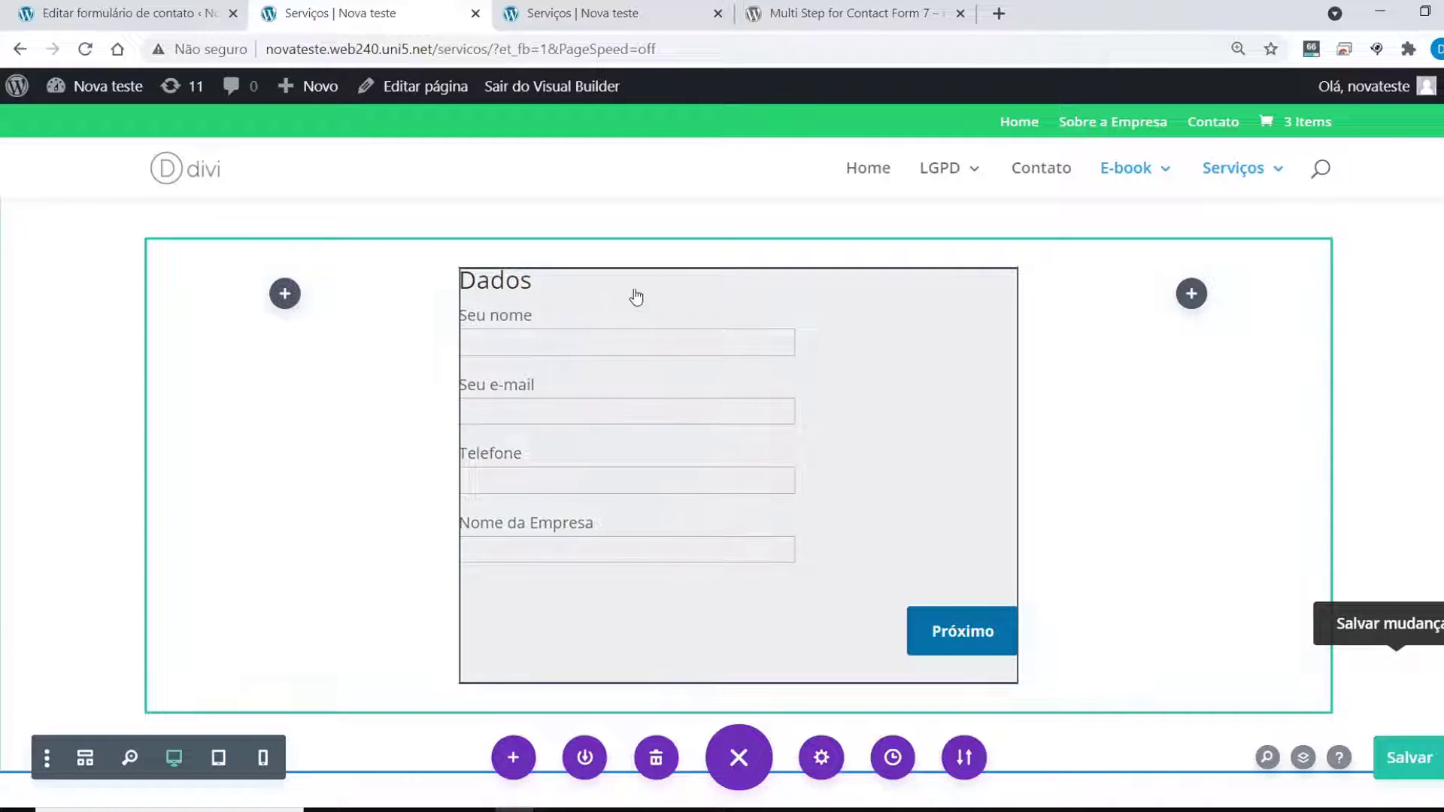
# Reopen the Código module's design settings and round its border corners to 11 px
pyautogui.click(684, 326)
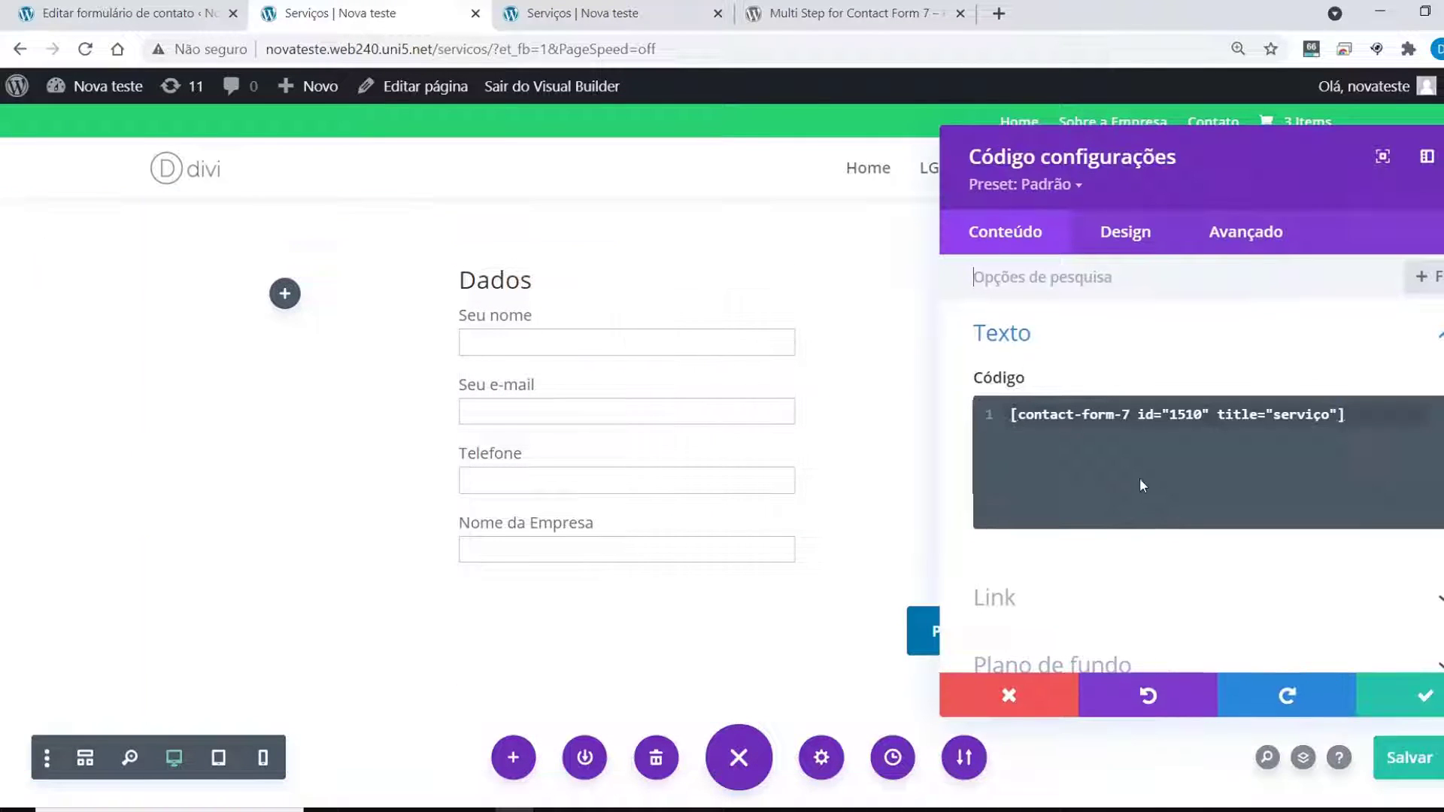
pyautogui.scroll(-2, 1140, 477)
pyautogui.click(1127, 237)
pyautogui.scroll(-2, 1065, 442)
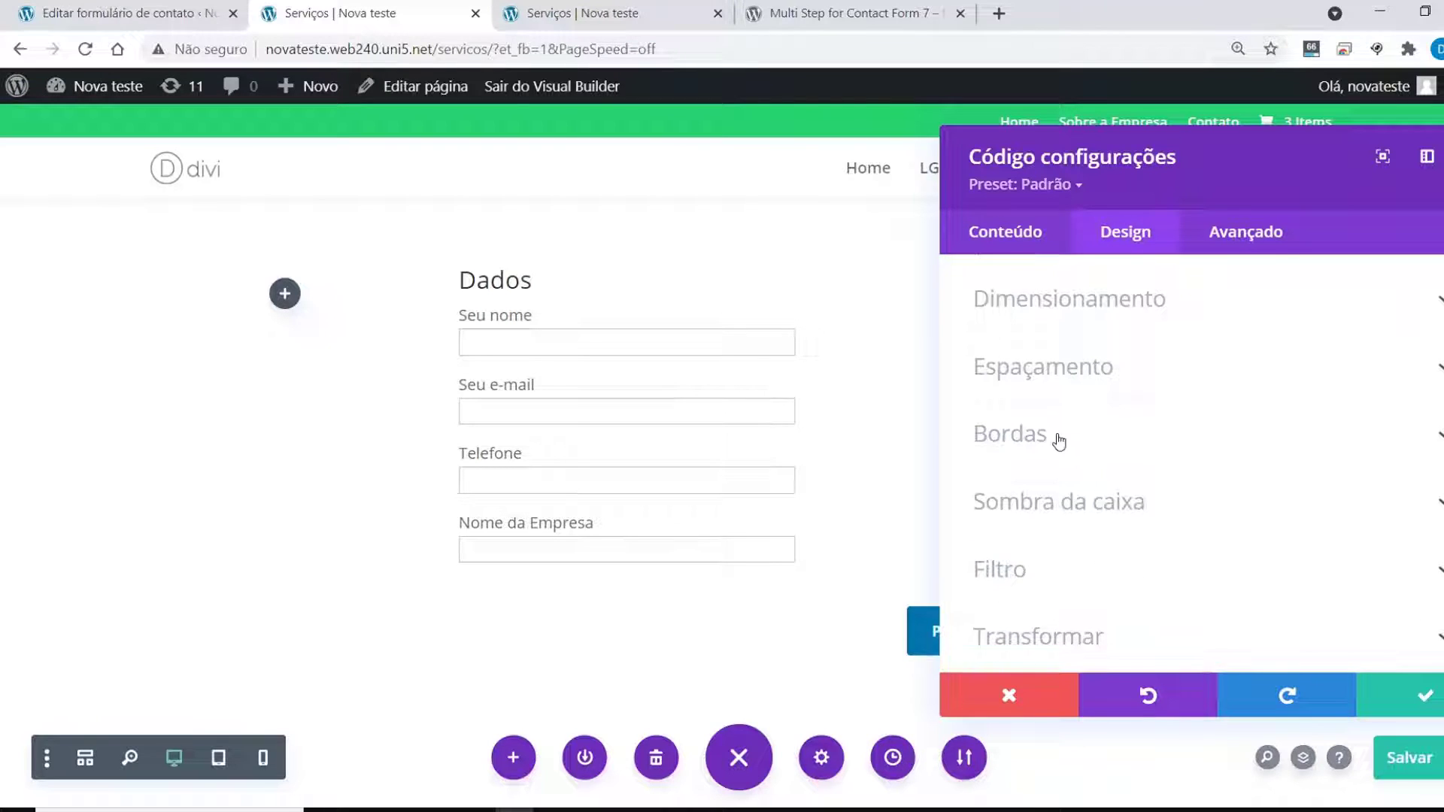
pyautogui.click(1058, 434)
pyautogui.scroll(-2, 1203, 459)
pyautogui.scroll(3, 1204, 451)
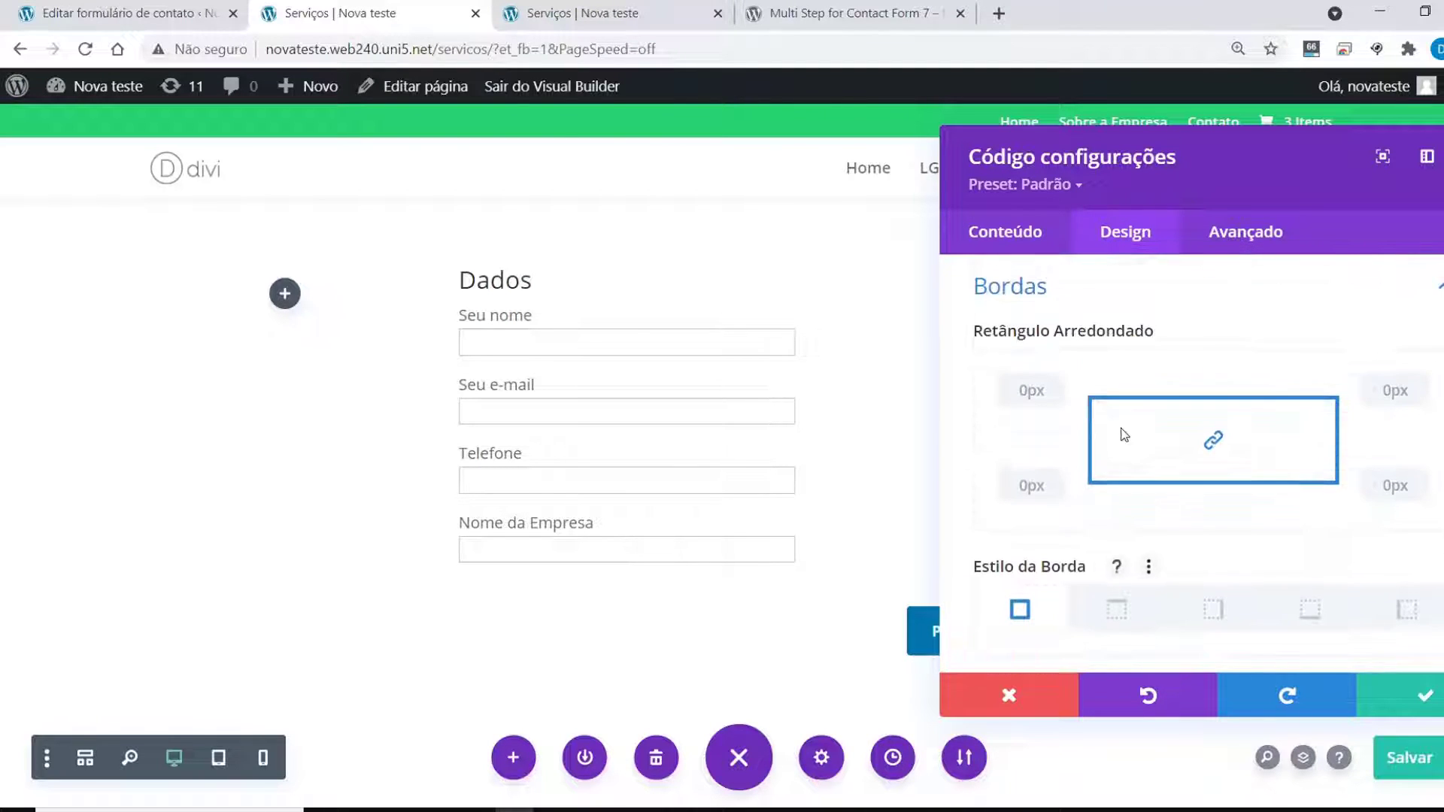
pyautogui.click(1031, 385)
pyautogui.write('11')
# Give the Código module a border 2 px wide in blue #0c71c3
pyautogui.scroll(-5, 1297, 485)
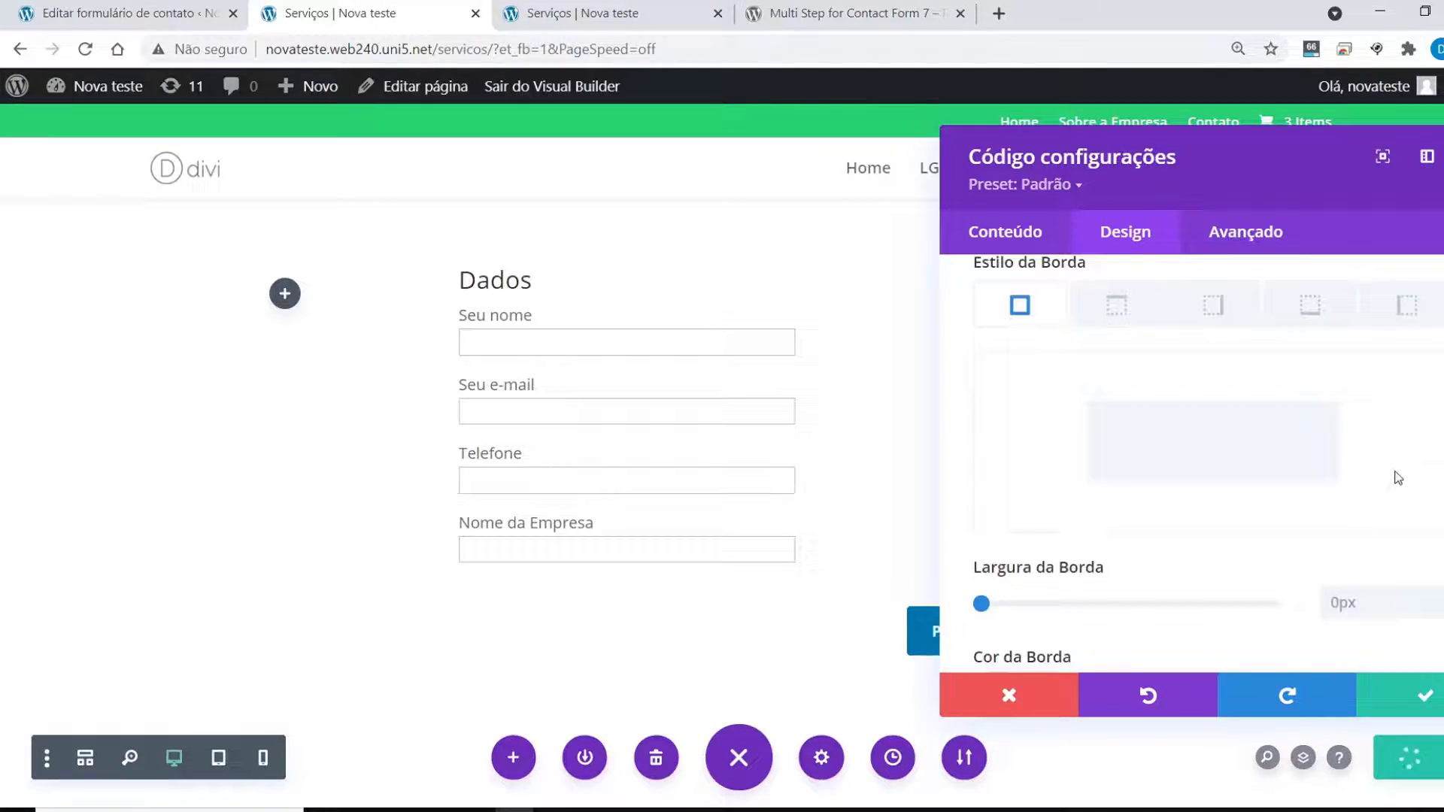
pyautogui.moveTo(985, 504); pyautogui.dragTo(993, 505)
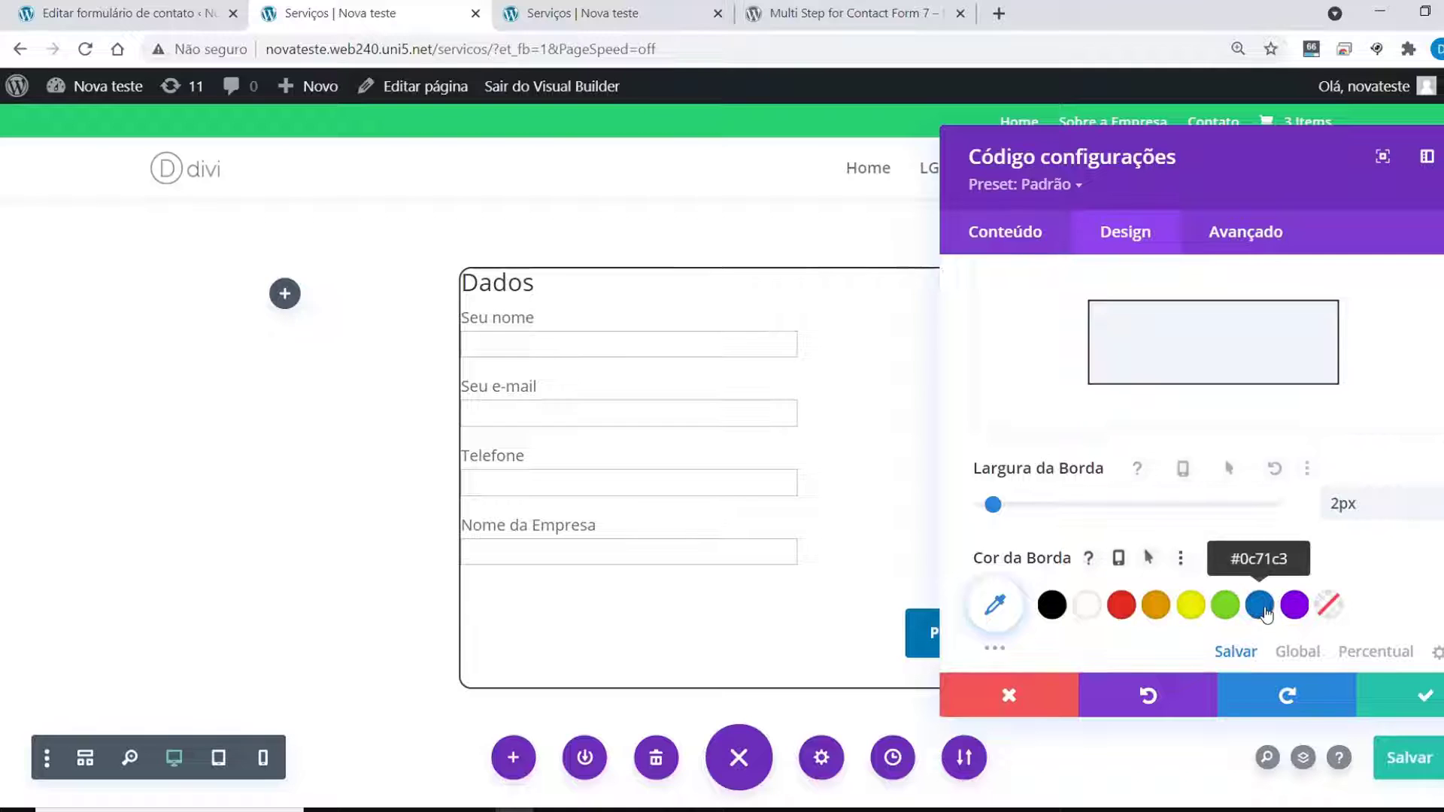
pyautogui.click(1260, 604)
# Set the Código module's padding to 22 px at the top and 6 px left and right, and save the module and page
pyautogui.scroll(-4, 1309, 482)
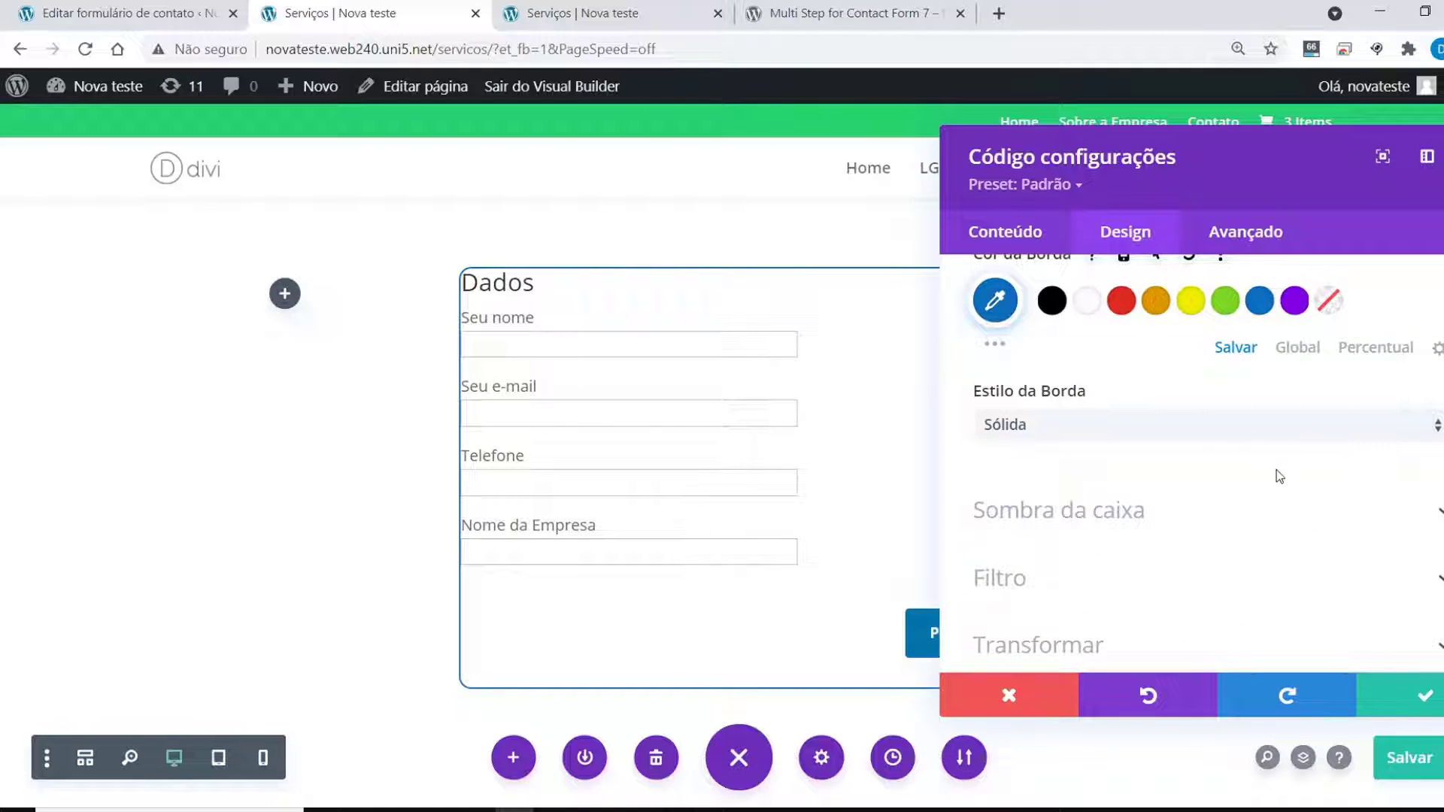
pyautogui.scroll(6, 1272, 477)
pyautogui.click(1128, 493)
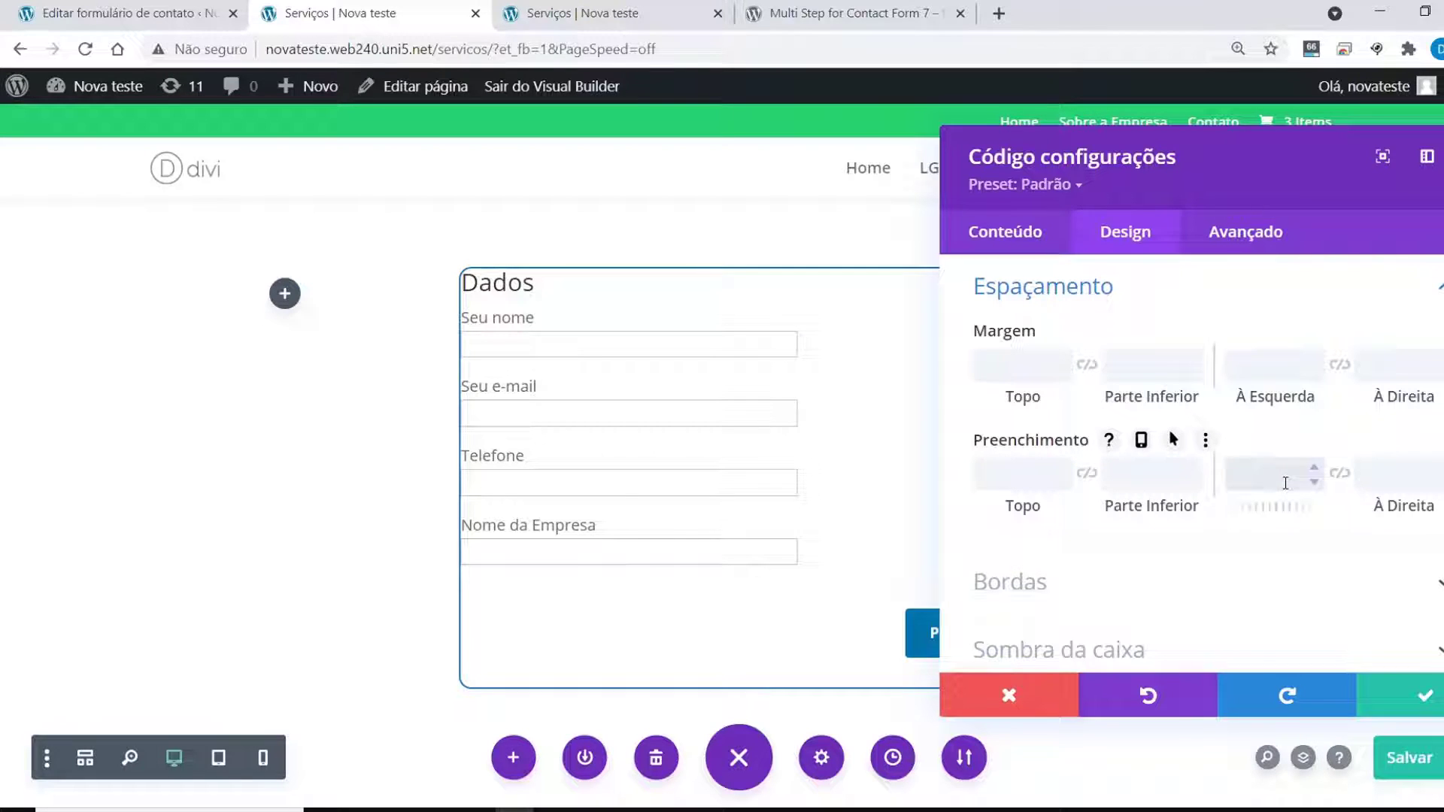
pyautogui.write('6')
pyautogui.click(1379, 474)
pyautogui.write('6')
pyautogui.click(1035, 489)
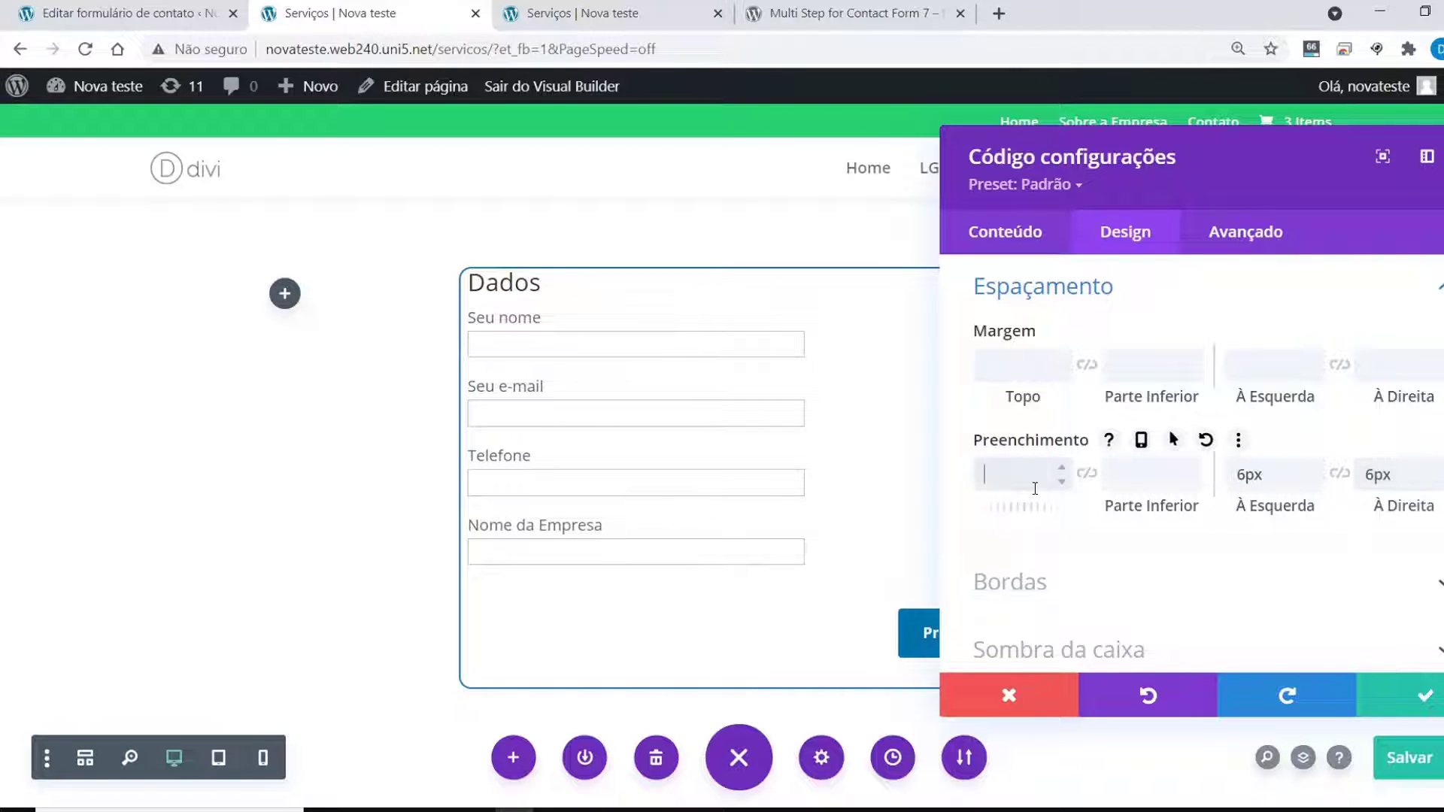
pyautogui.click(1136, 467)
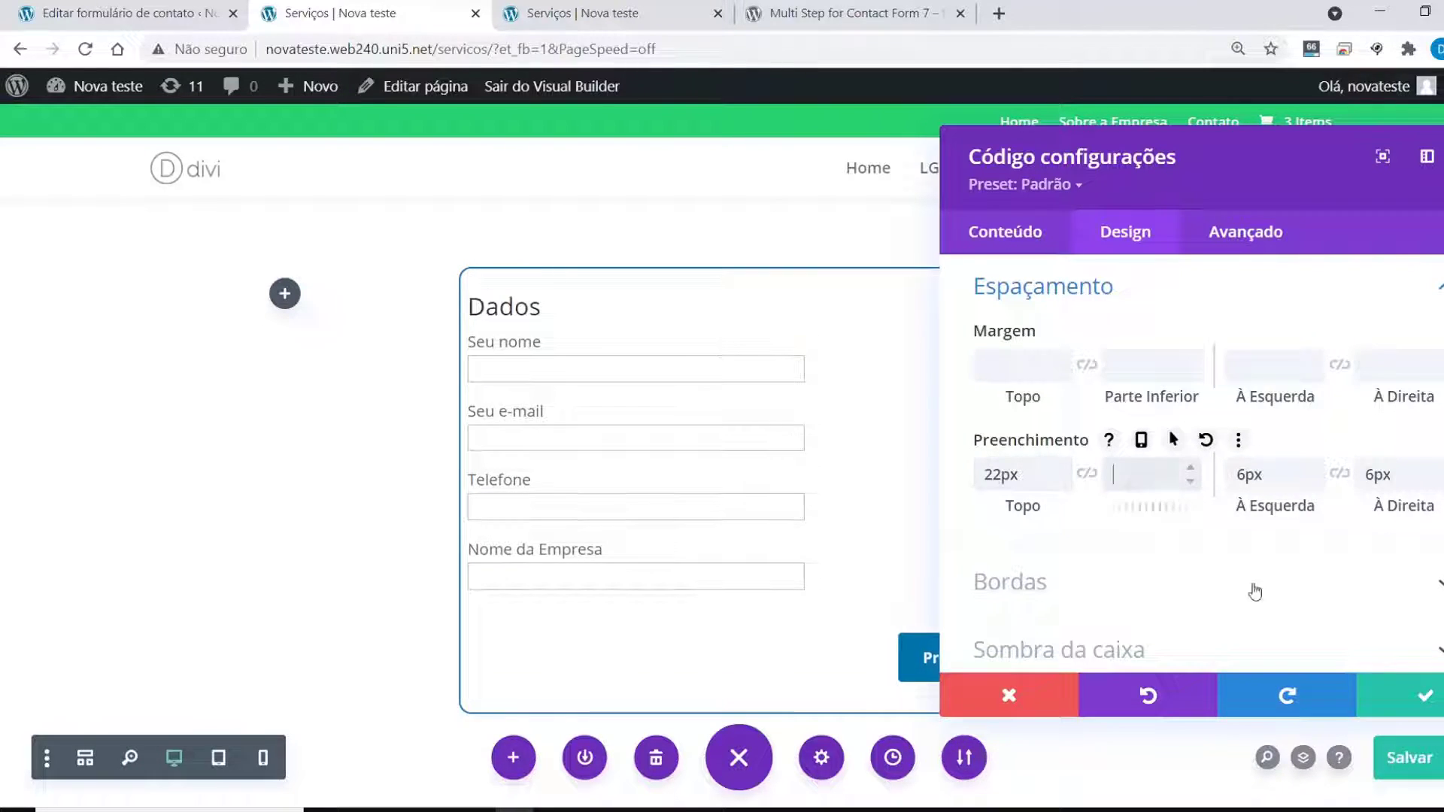
pyautogui.click(1411, 693)
pyautogui.click(1408, 768)
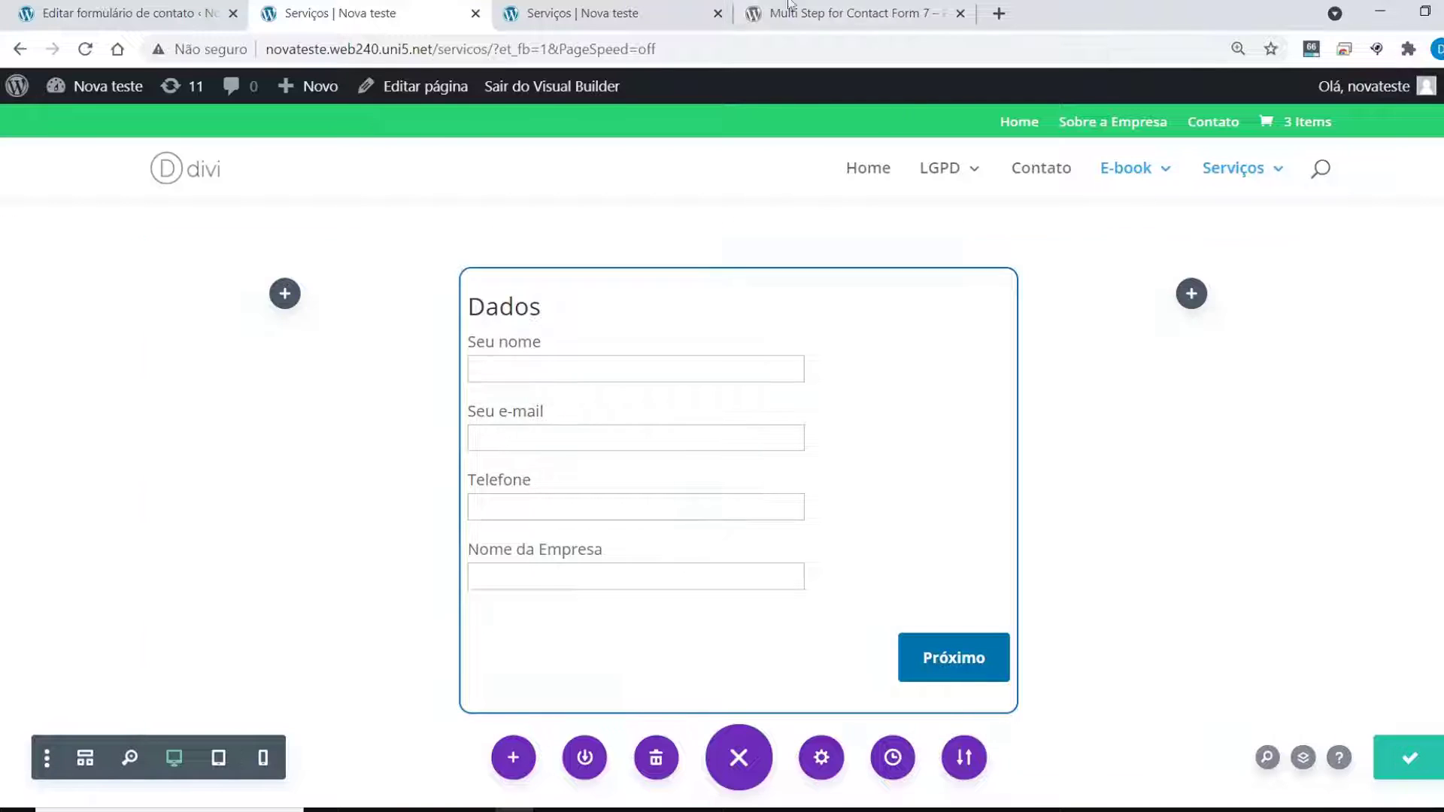
# Reload the published Serviços page and try to advance past the Dados step with all fields empty
pyautogui.click(594, 13)
pyautogui.click(85, 50)
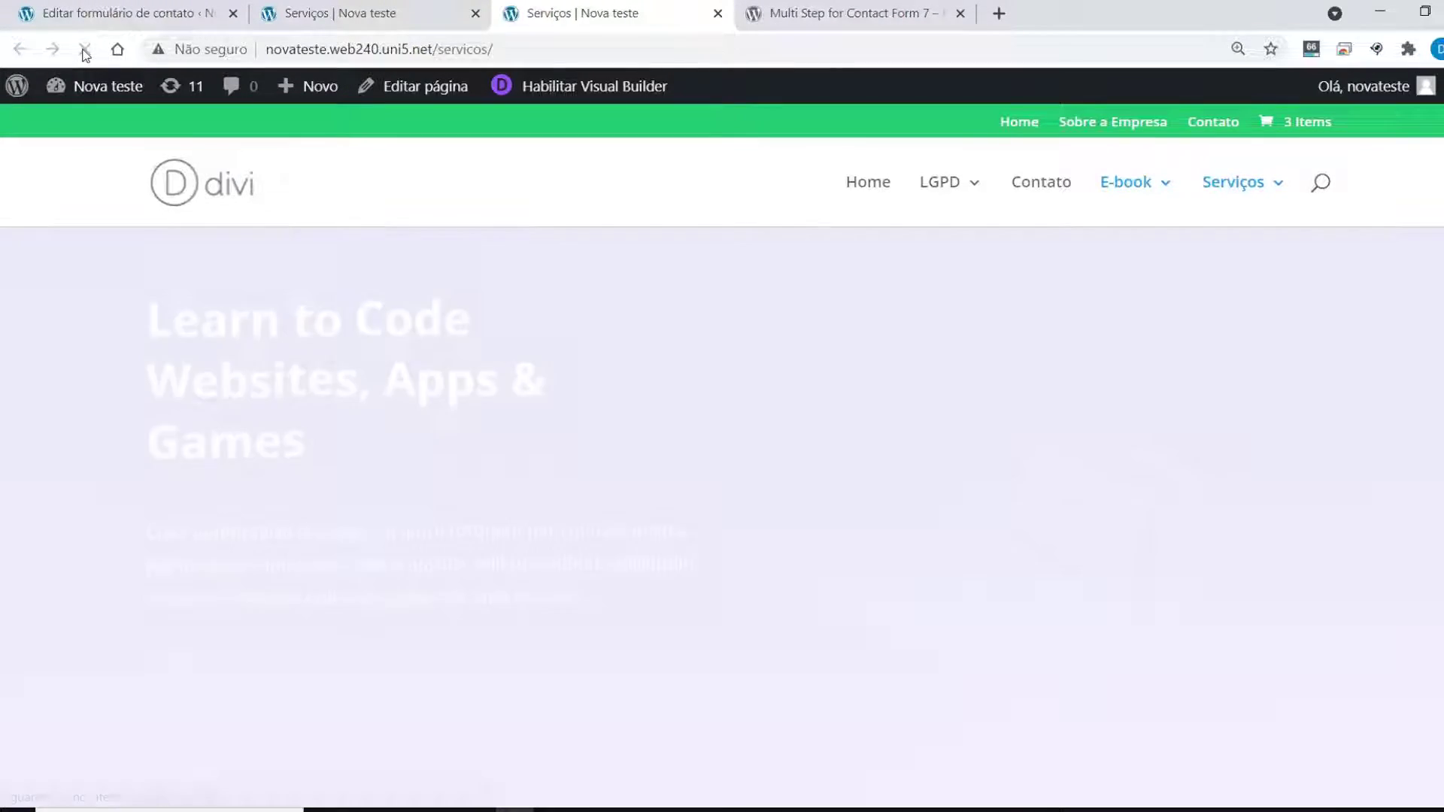
pyautogui.scroll(-3, 451, 278)
pyautogui.scroll(-5, 465, 289)
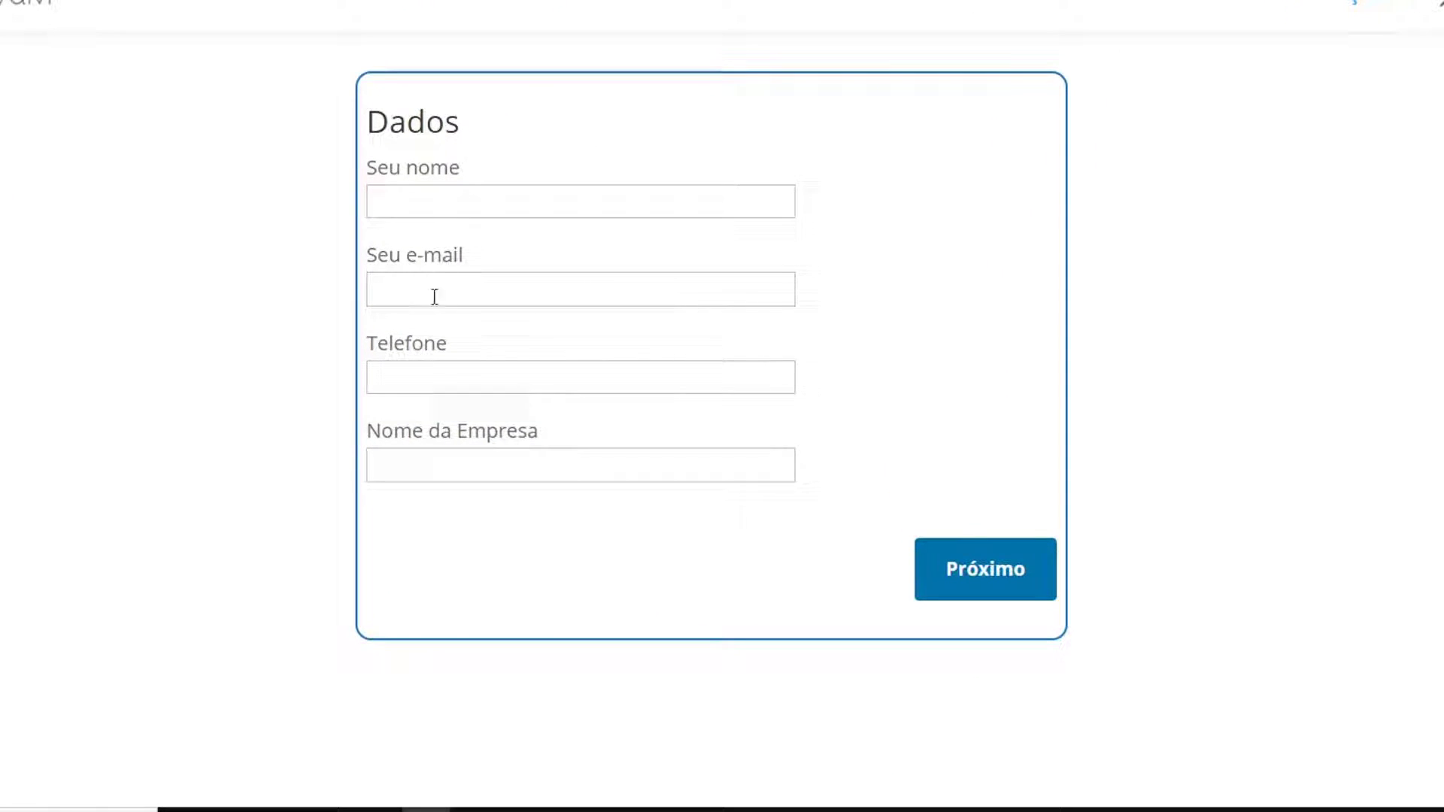
pyautogui.click(990, 585)
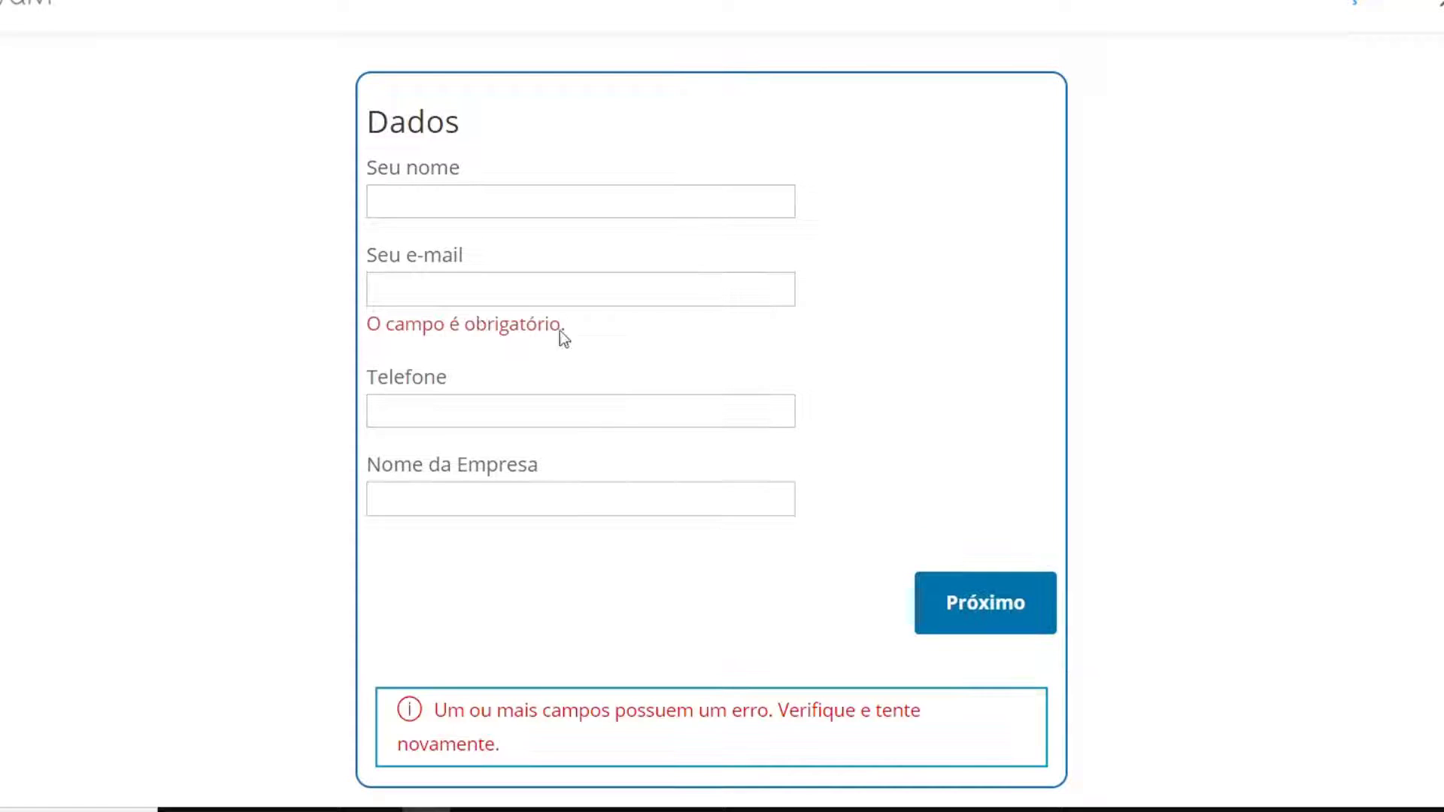
# Enter a test e-mail address in the Seu e-mail field and advance to the Serviço step
pyautogui.write('teste@teste')
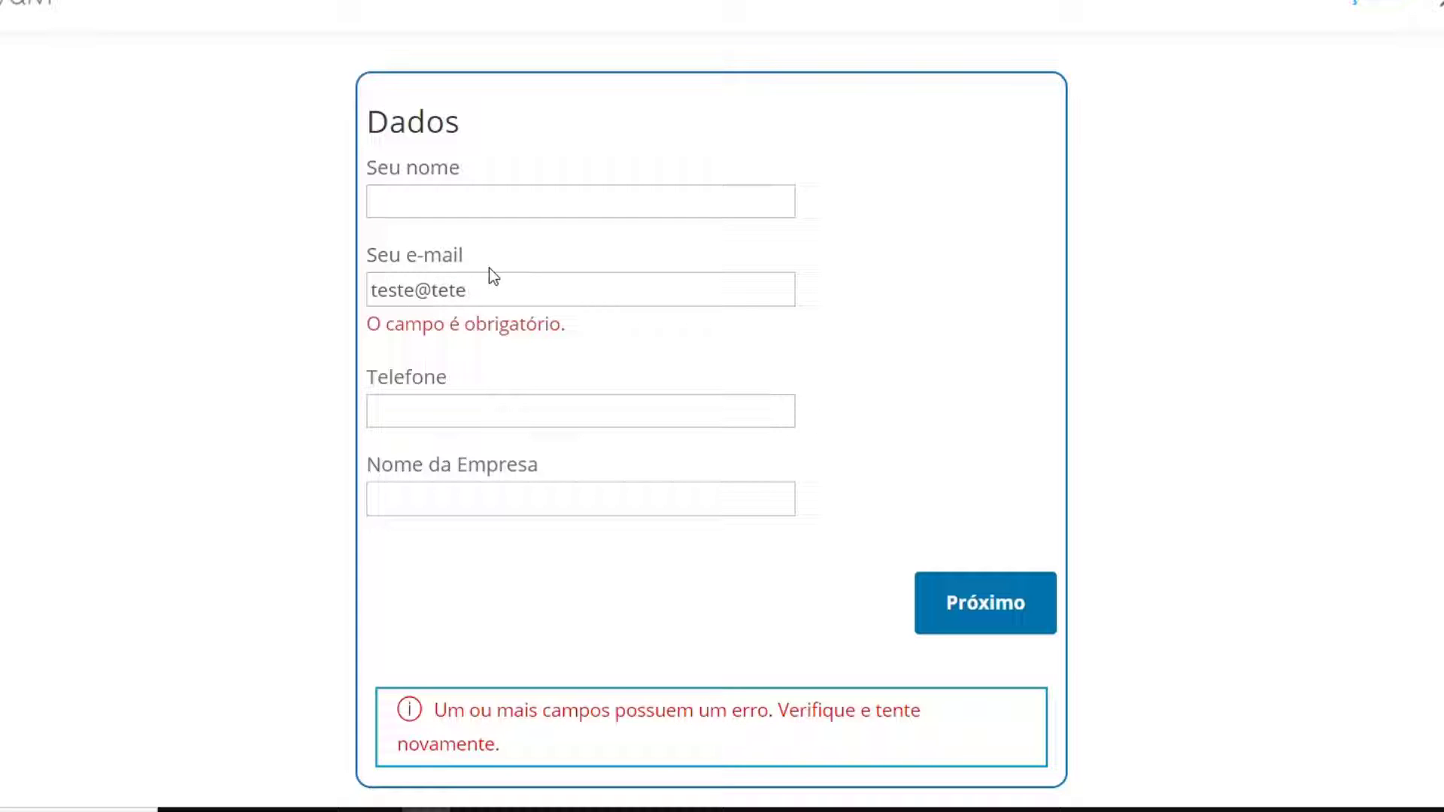
pyautogui.write('.com')
pyautogui.click(451, 289)
pyautogui.write('s')
pyautogui.click(938, 602)
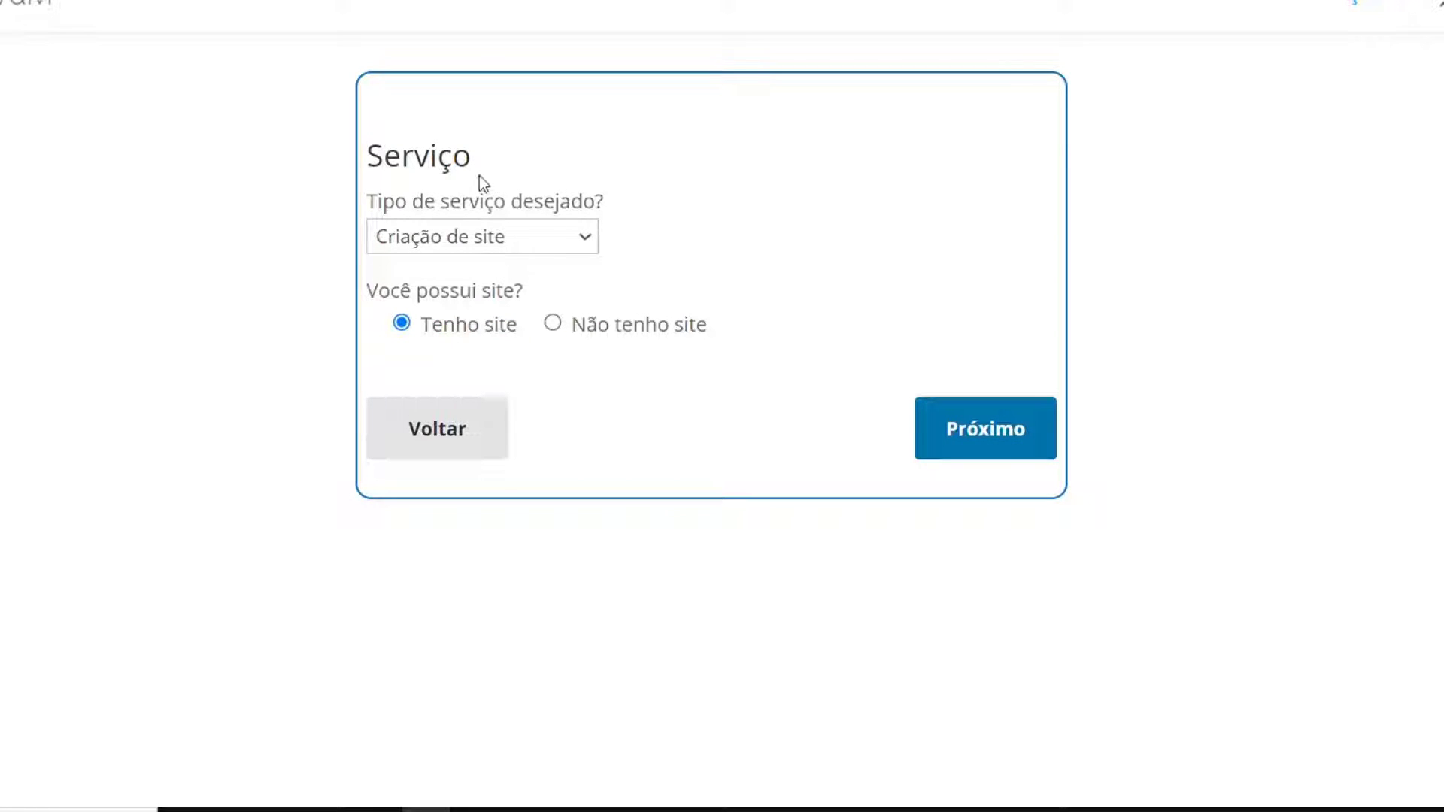
# Choose Criação de site as the desired service type and advance to the final form step
pyautogui.moveTo(374, 169); pyautogui.dragTo(472, 162)
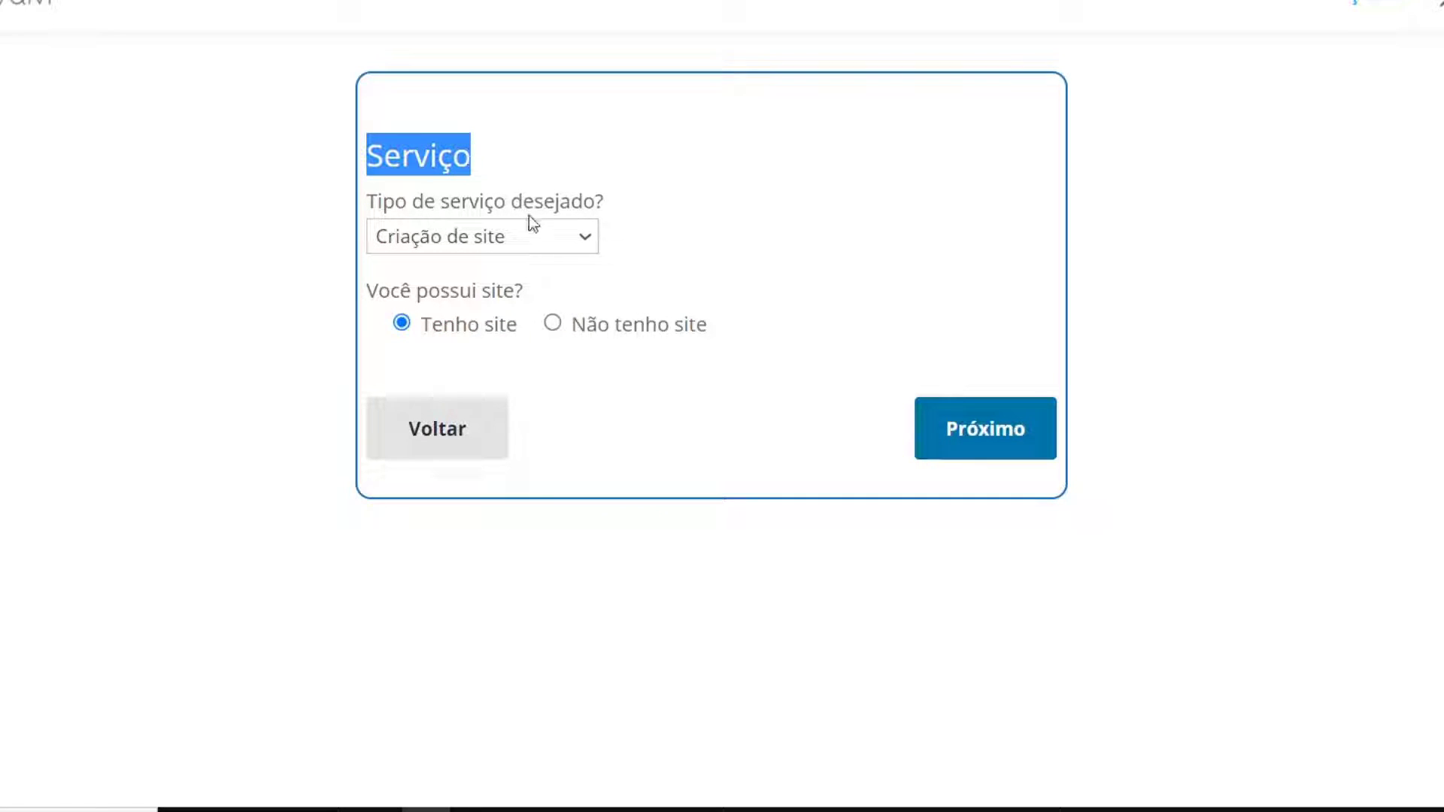
pyautogui.click(535, 235)
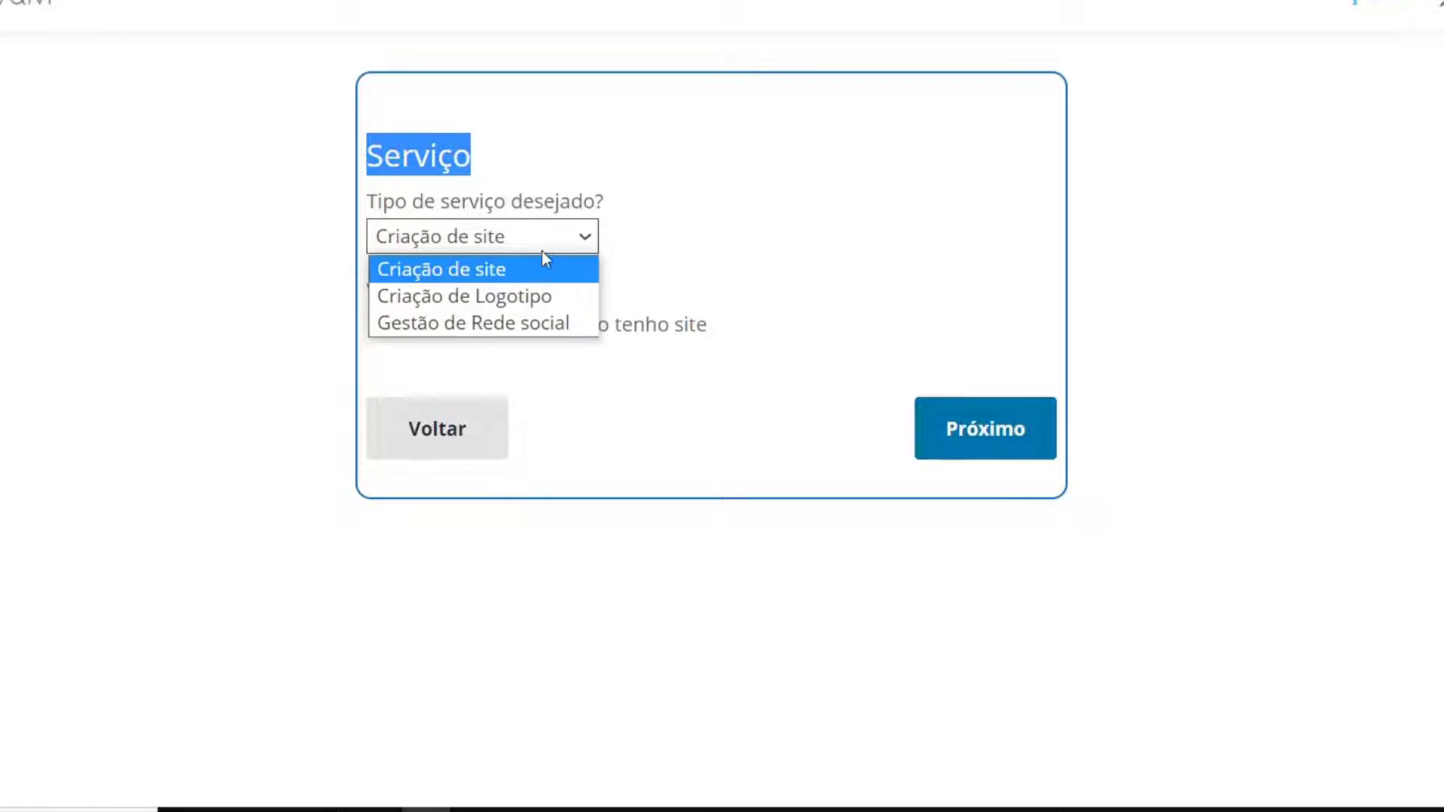
pyautogui.click(501, 272)
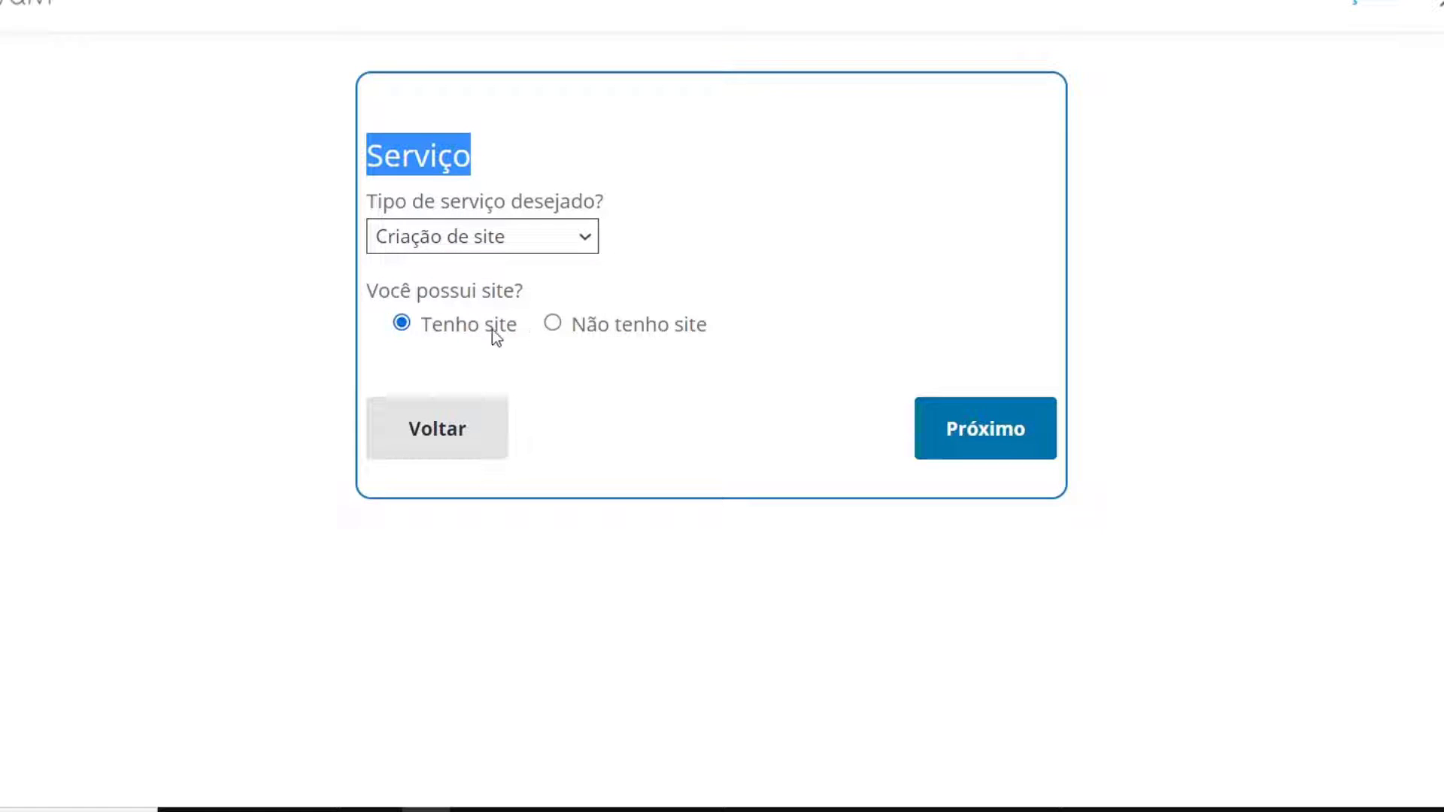
pyautogui.click(995, 443)
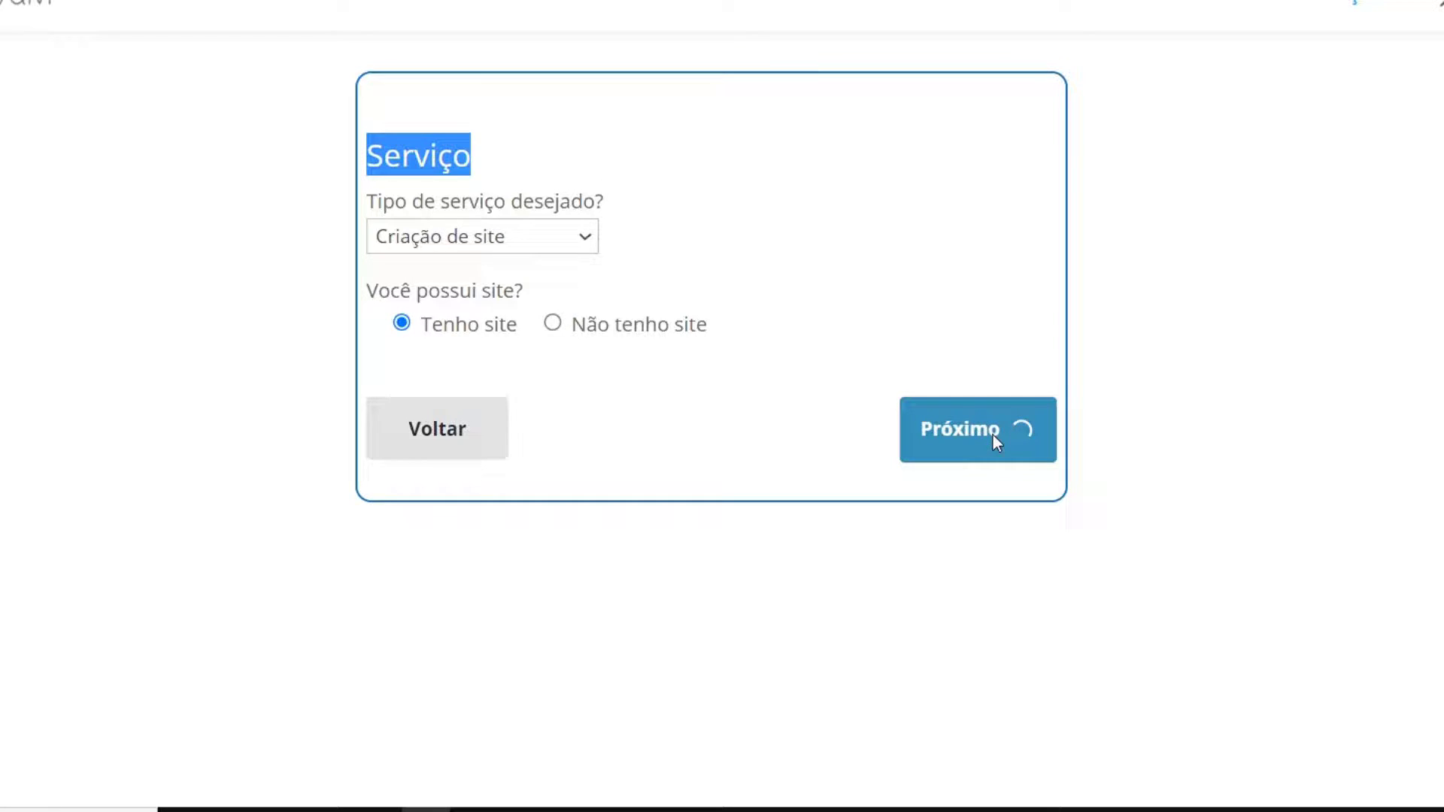
# Fill the optional Sua mensagem field of the final form step with the test text fsefsdvse
pyautogui.click(554, 270)
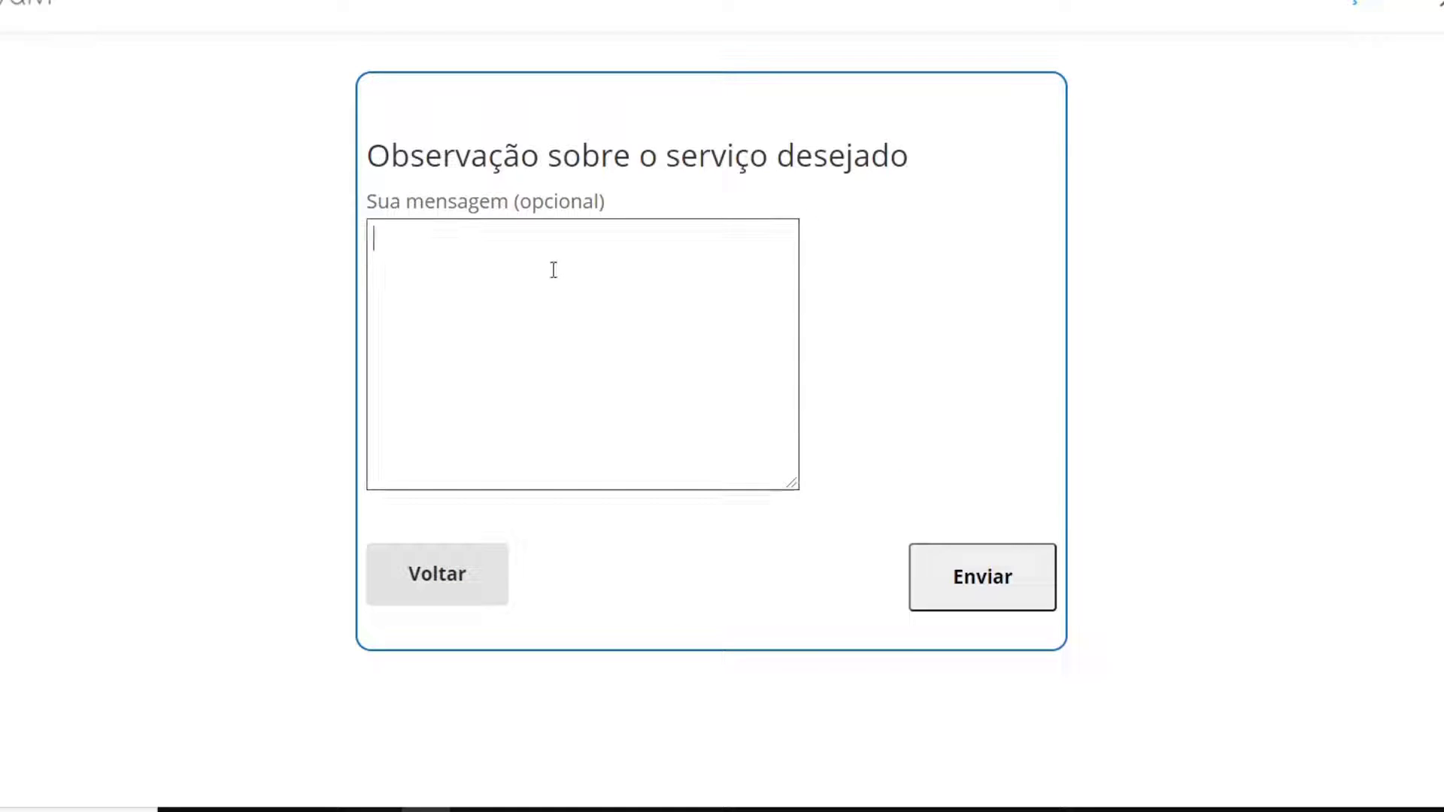
pyautogui.write('fsefsdvse')
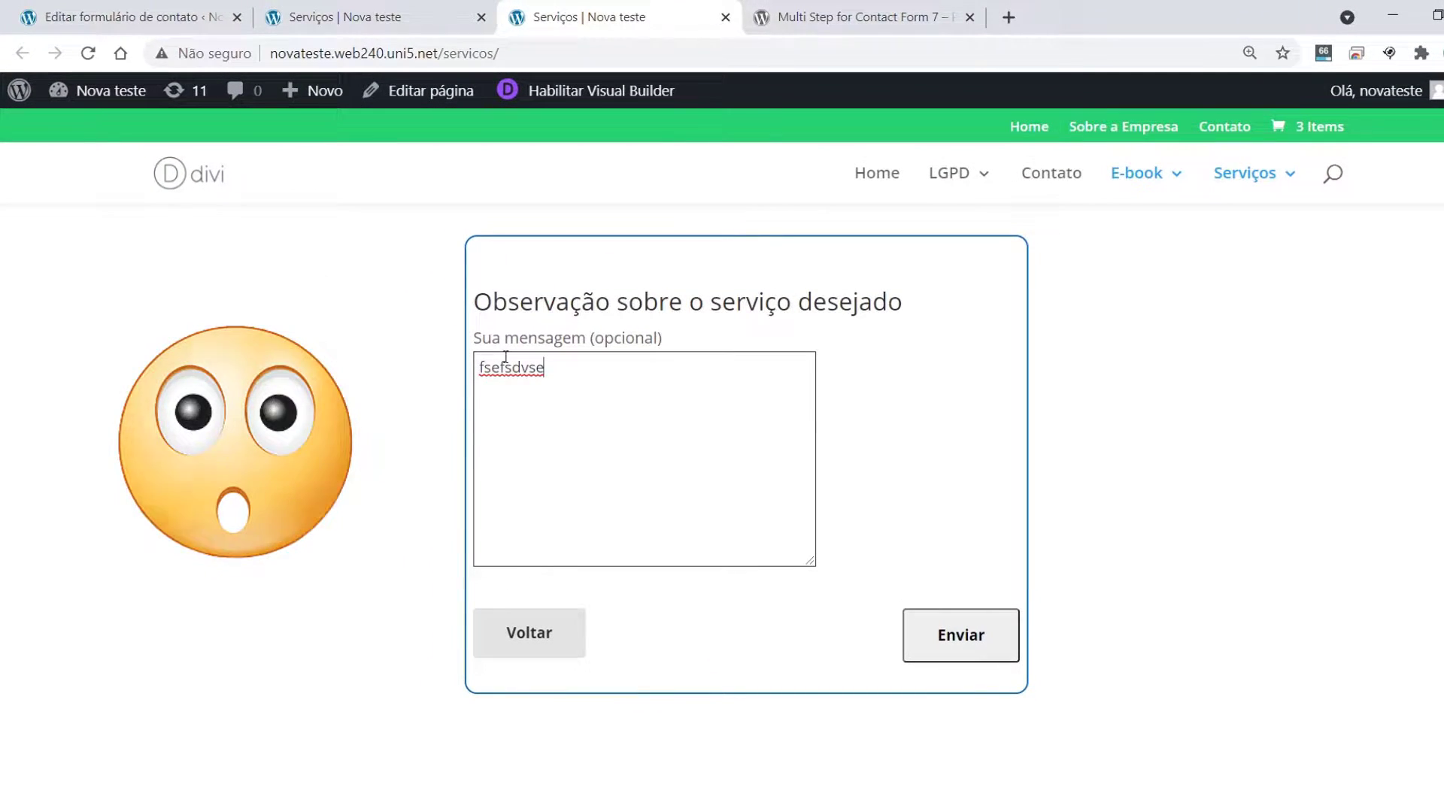
# Return to the serviço form editor and review its Progress Bar (PRO) options and the Multi-Step Settings for button colours, scrolling and transitions
pyautogui.click(151, 15)
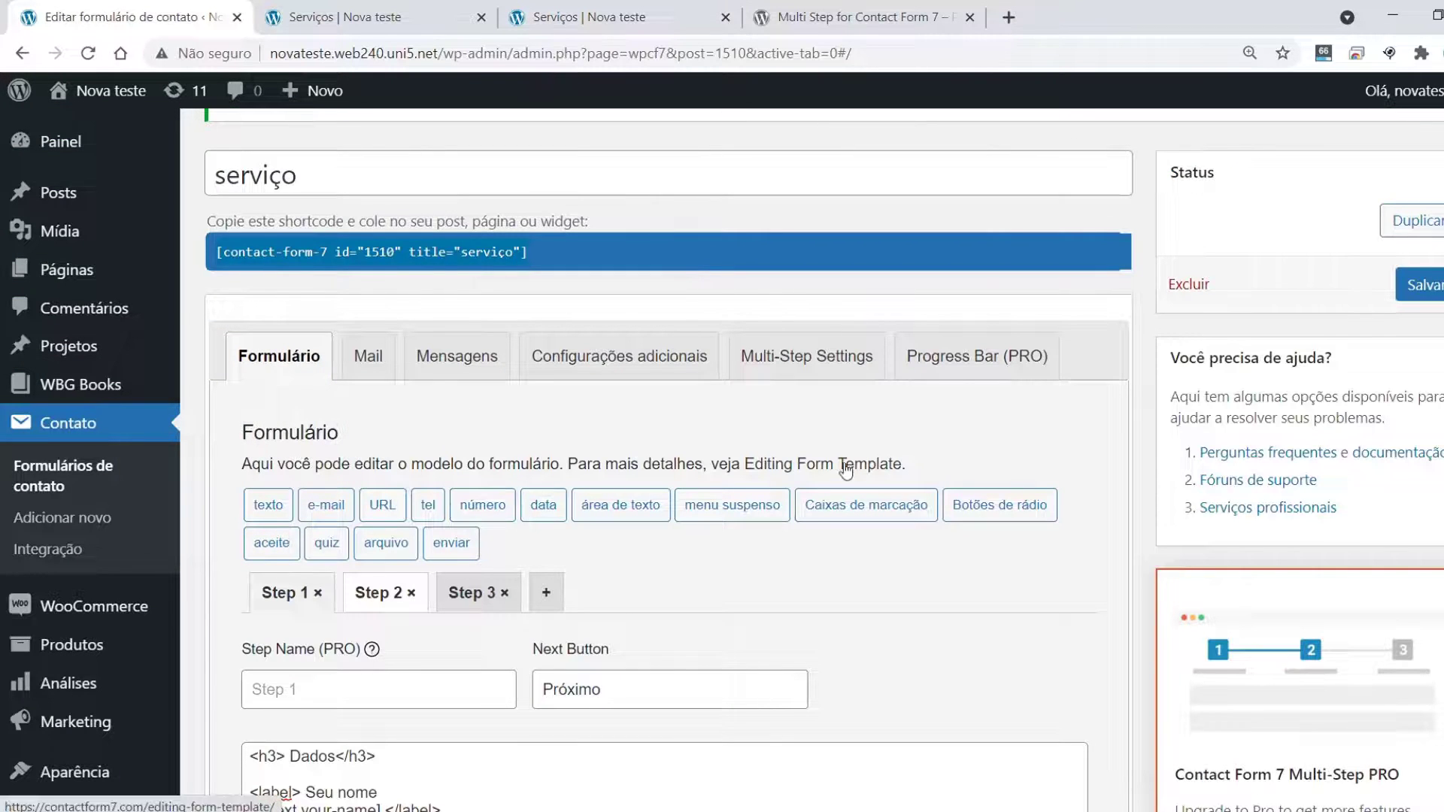
pyautogui.click(941, 369)
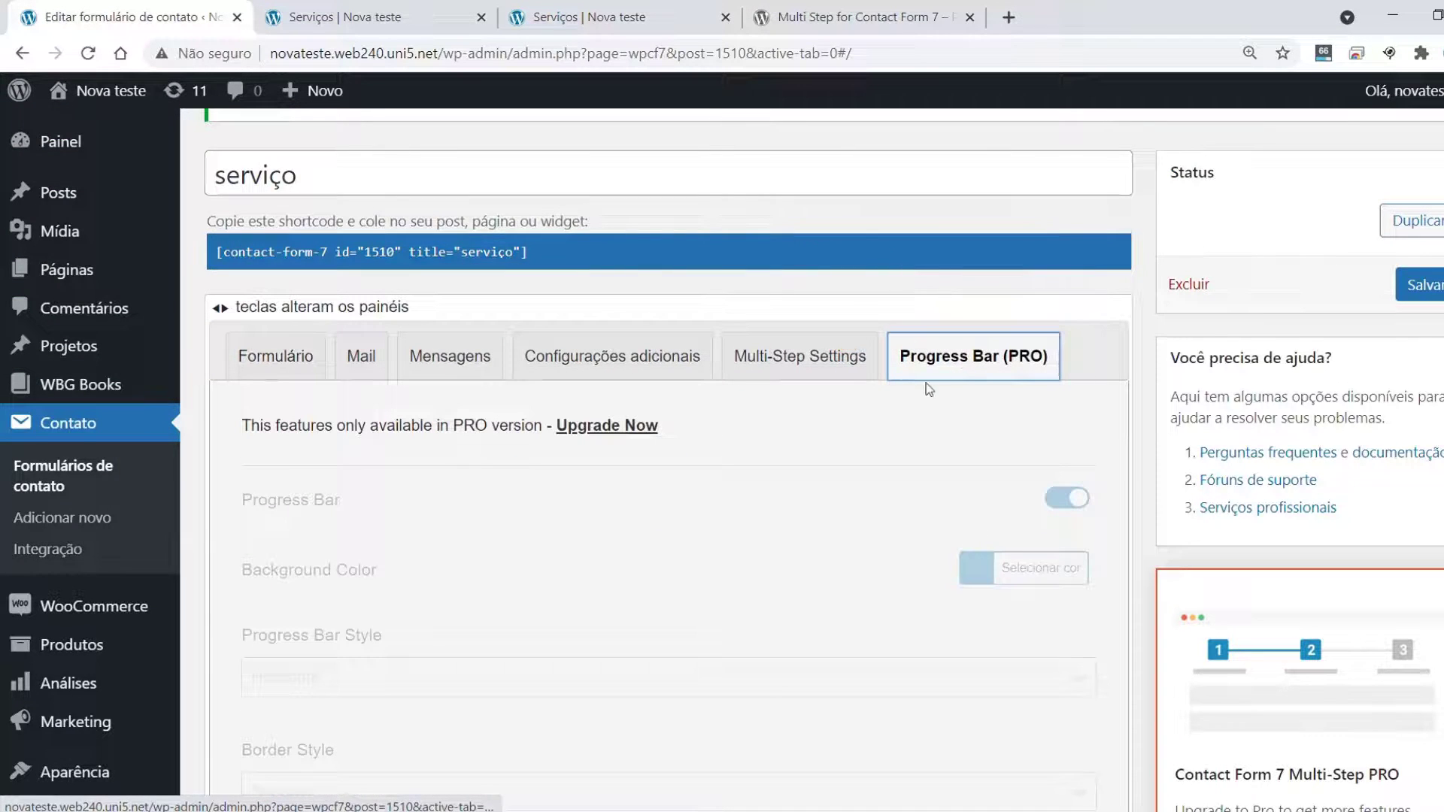
pyautogui.scroll(-4, 490, 390)
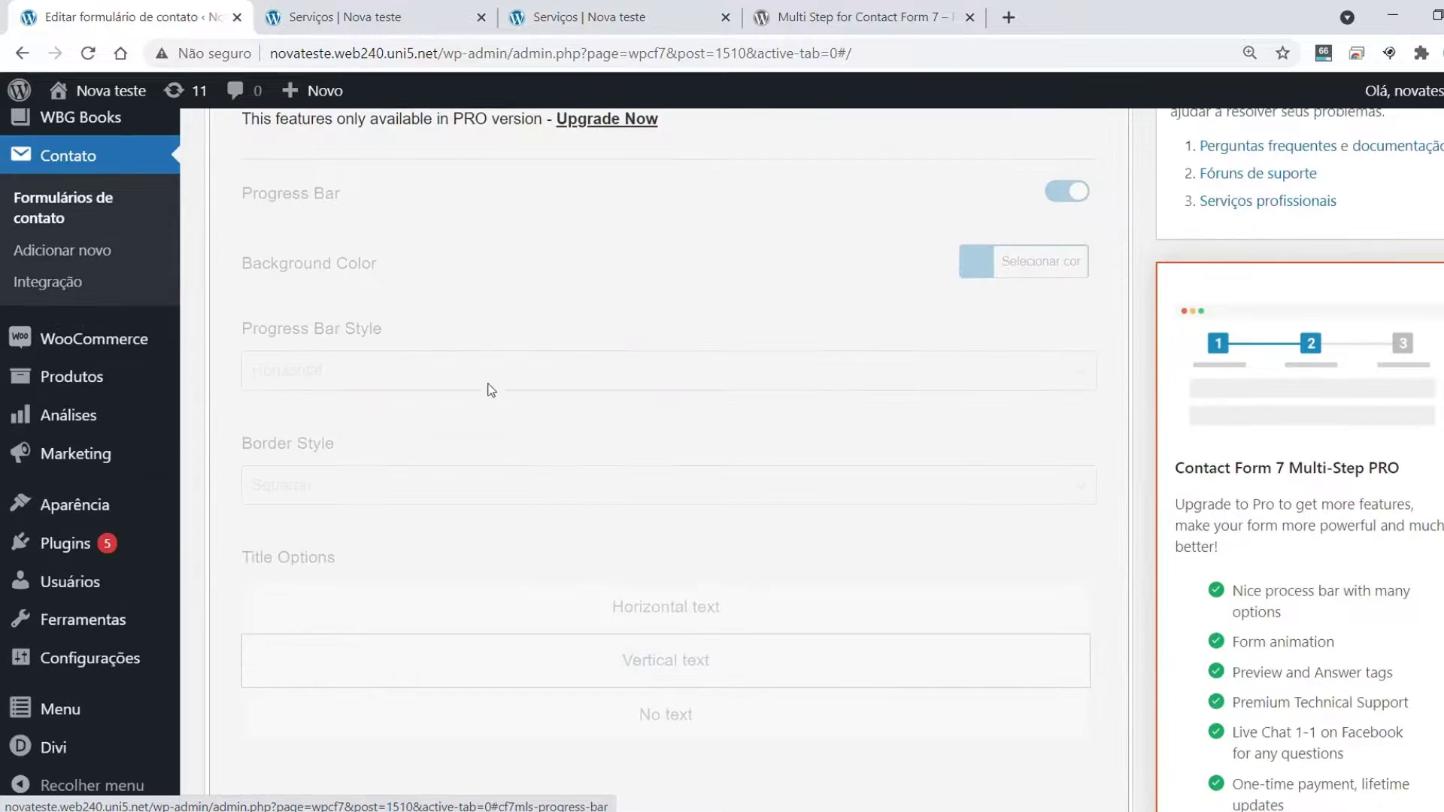
pyautogui.scroll(3, 564, 413)
pyautogui.click(798, 229)
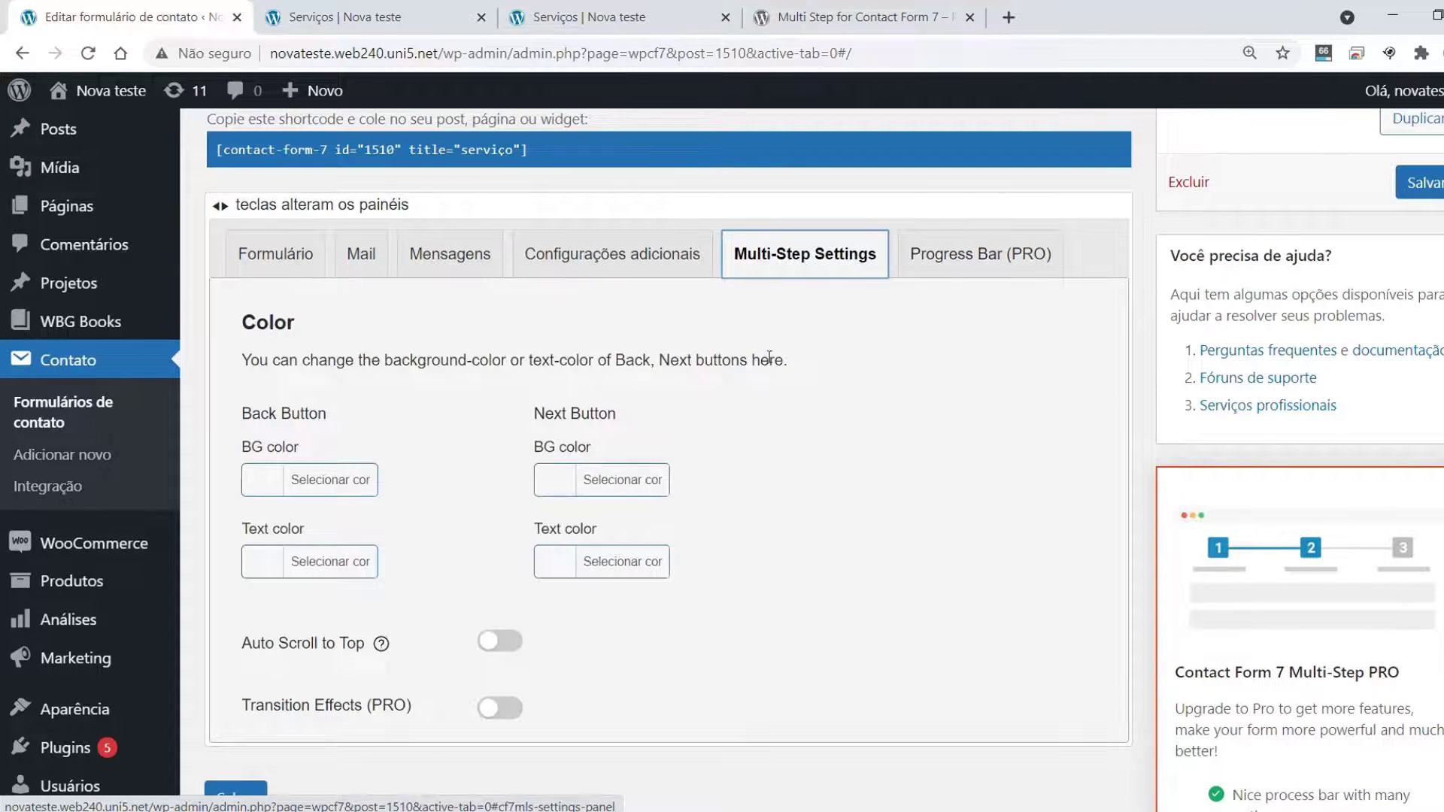
pyautogui.scroll(-3, 788, 403)
pyautogui.scroll(1, 823, 413)
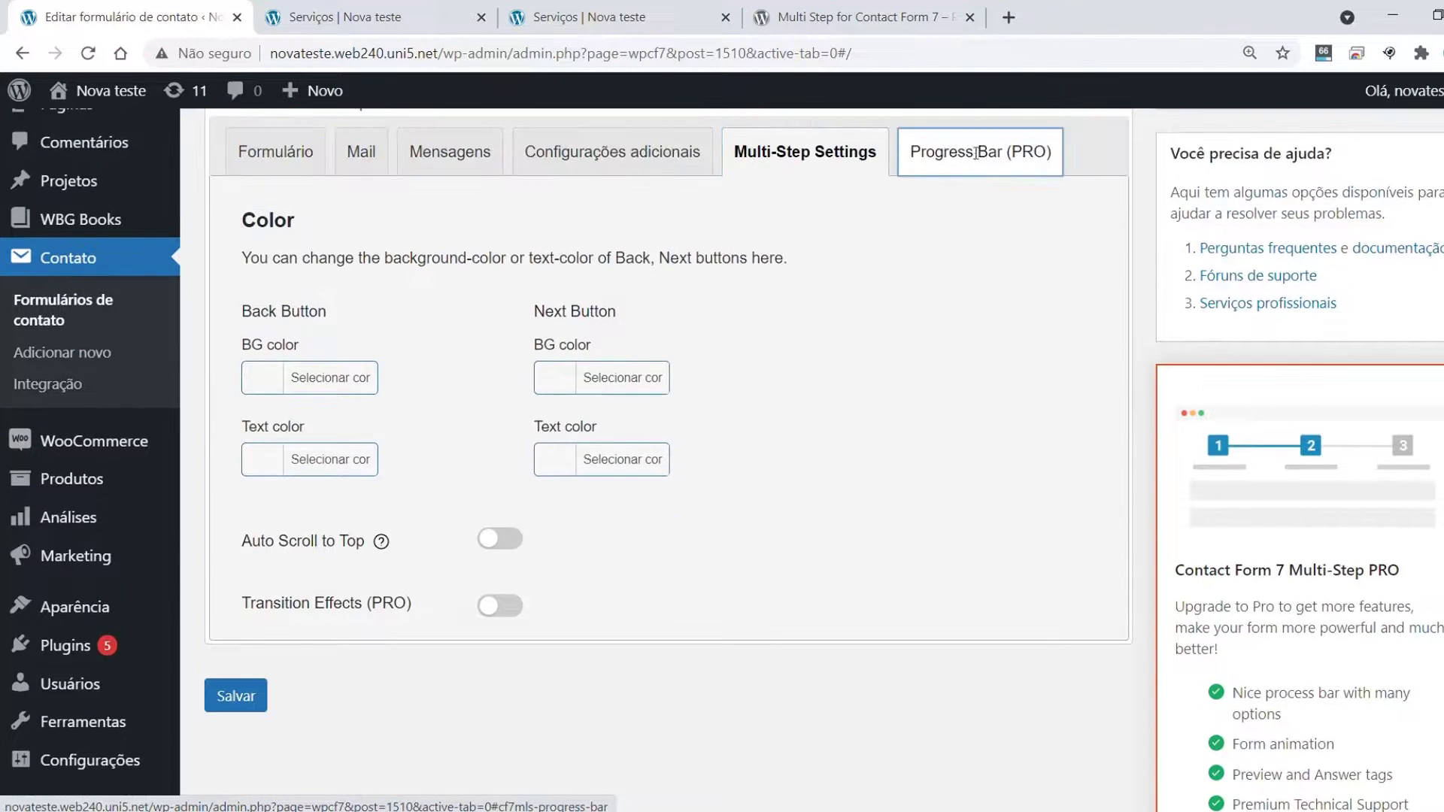
pyautogui.click(975, 152)
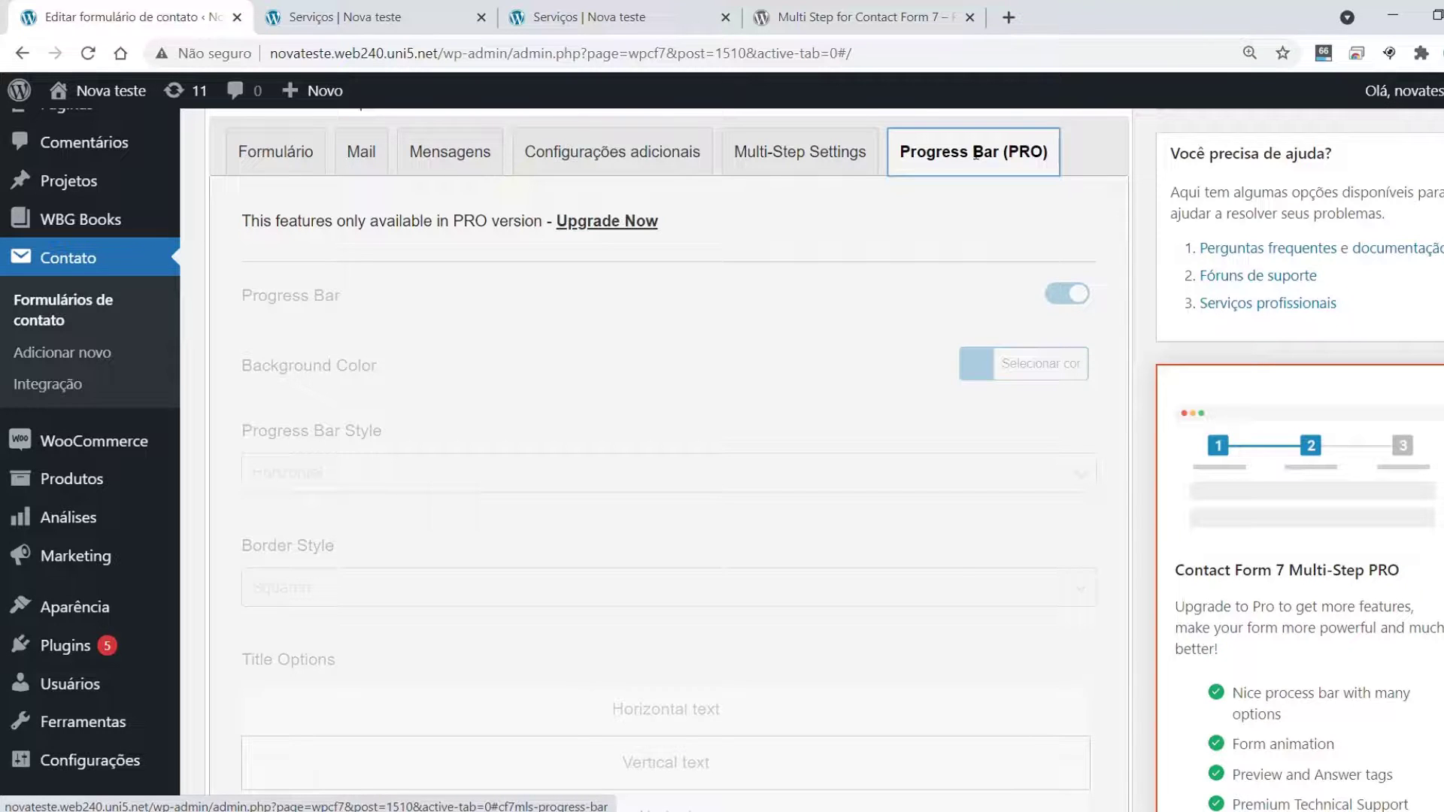